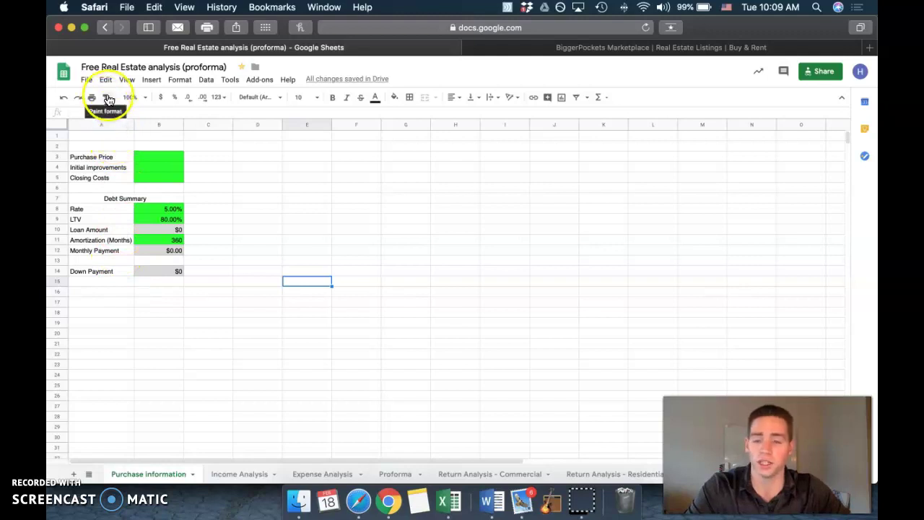
Step: Review the blank green purchase inputs B3:B5 and C5, then switch to the BiggerPockets listings
{"action": "left_click", "coordinate": [85, 79]}
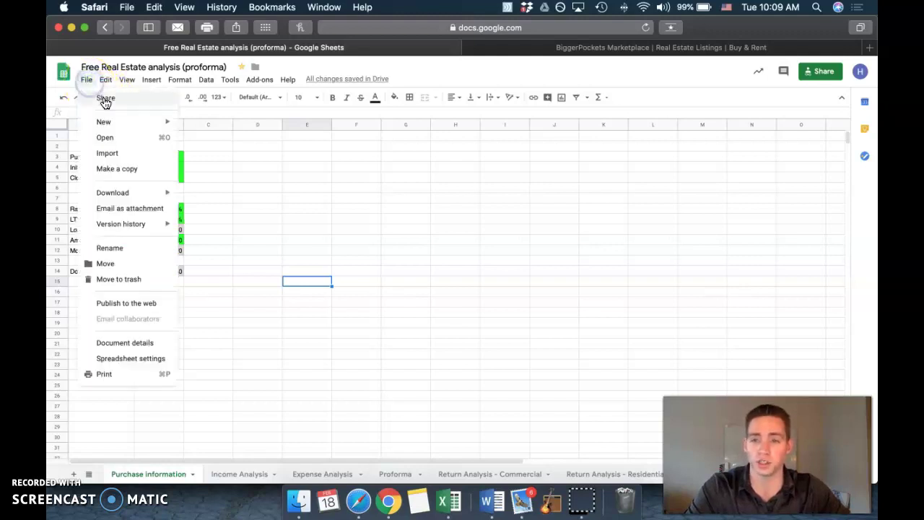
{"action": "left_click", "coordinate": [244, 173]}
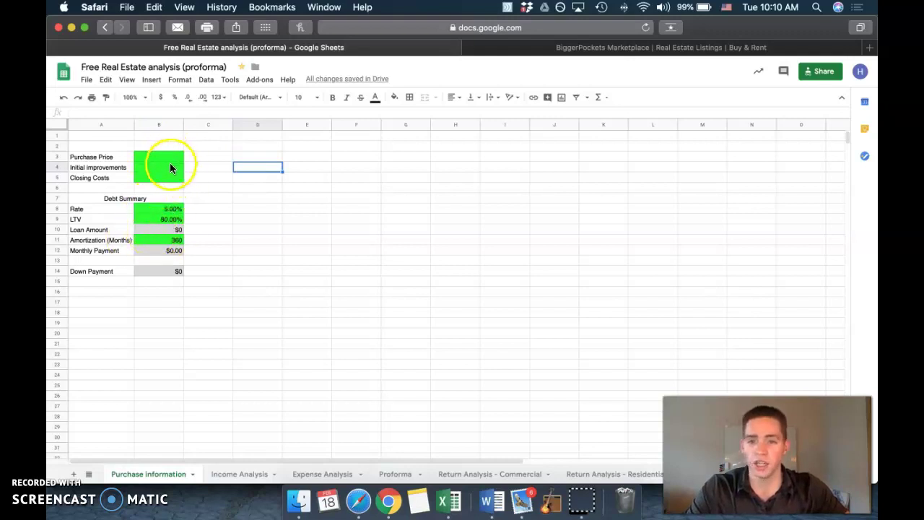
{"action": "left_click_drag", "start_coordinate": [180, 156], "coordinate": [176, 181]}
{"action": "left_click", "coordinate": [227, 178]}
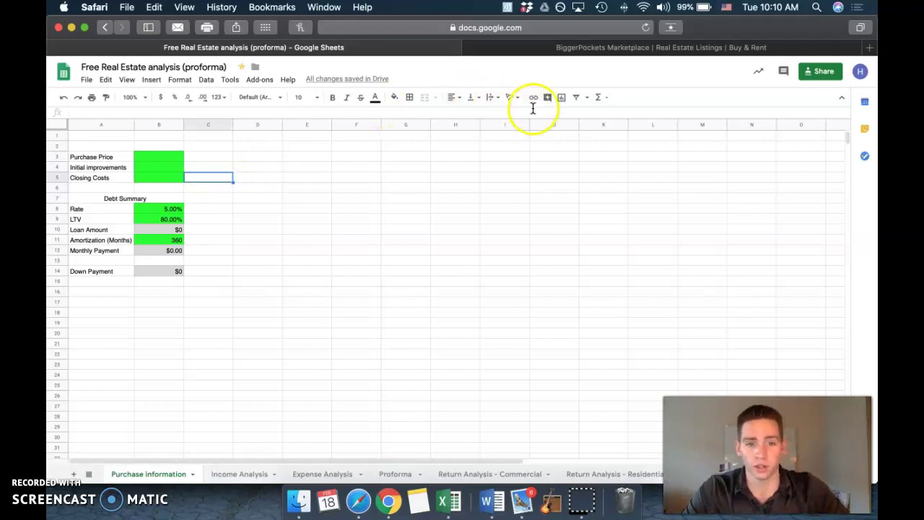
{"action": "left_click", "coordinate": [579, 49]}
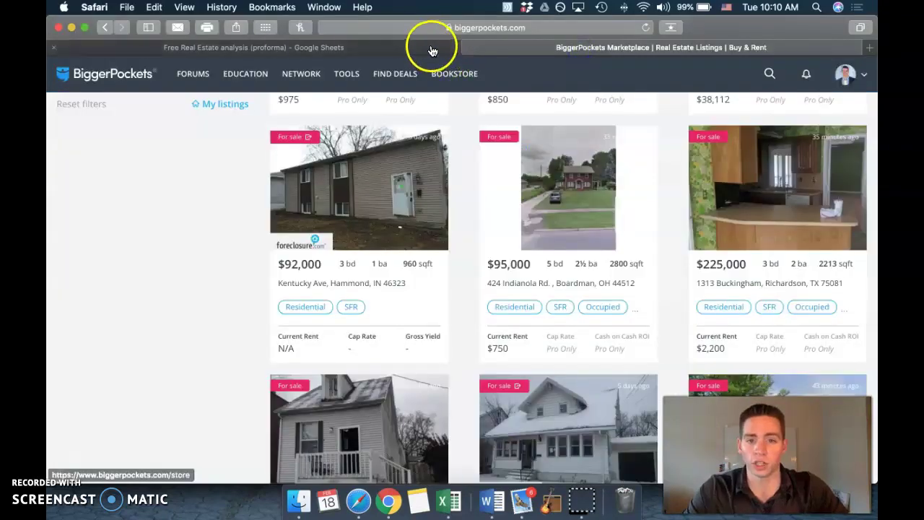
Step: Return to the BiggerPockets Marketplace tab and scroll to the top of the listings
{"action": "left_click", "coordinate": [423, 45]}
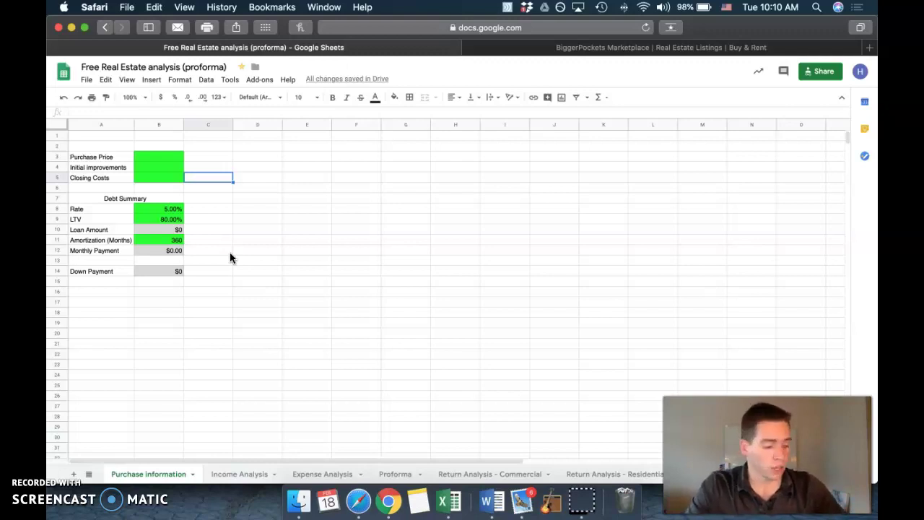
{"action": "left_click", "coordinate": [702, 47]}
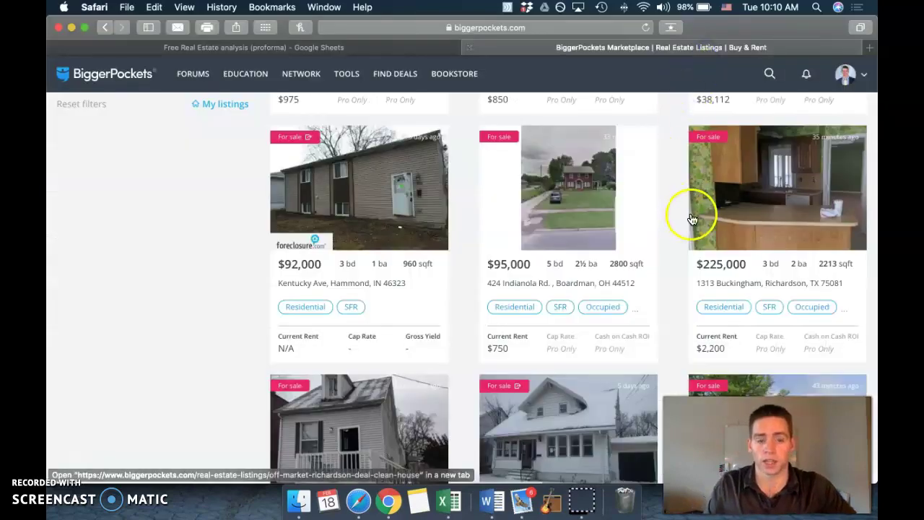
{"action": "scroll", "coordinate": [691, 209], "scroll_direction": "up", "scroll_amount": 1}
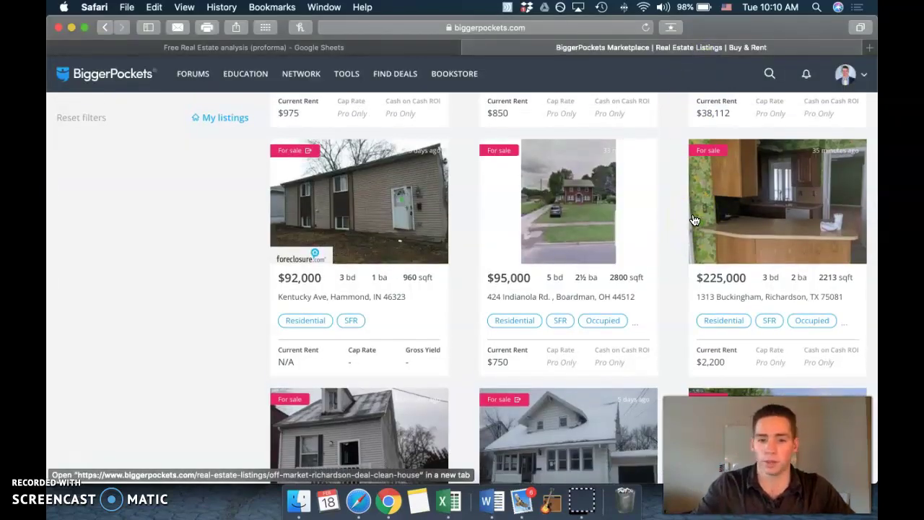
{"action": "scroll", "coordinate": [676, 244], "scroll_direction": "up", "scroll_amount": 2}
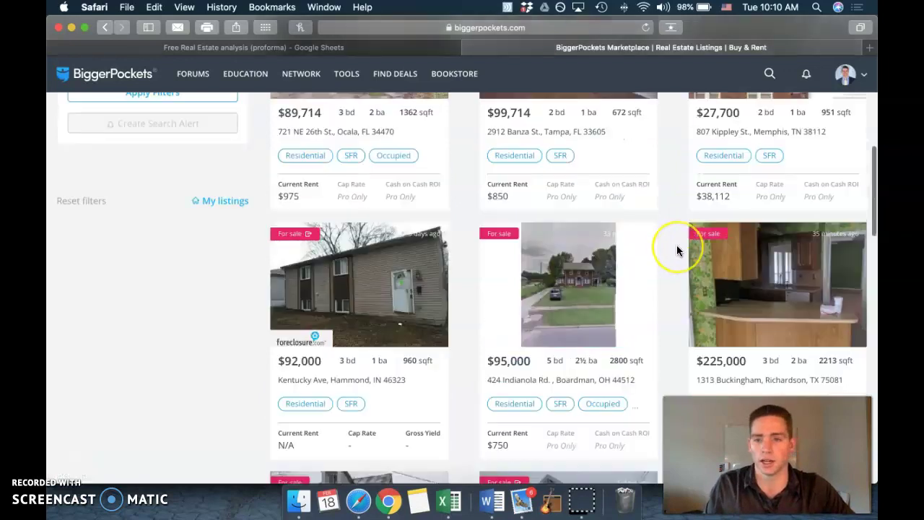
{"action": "scroll", "coordinate": [661, 274], "scroll_direction": "up", "scroll_amount": 5}
{"action": "scroll", "coordinate": [661, 273], "scroll_direction": "up", "scroll_amount": 4}
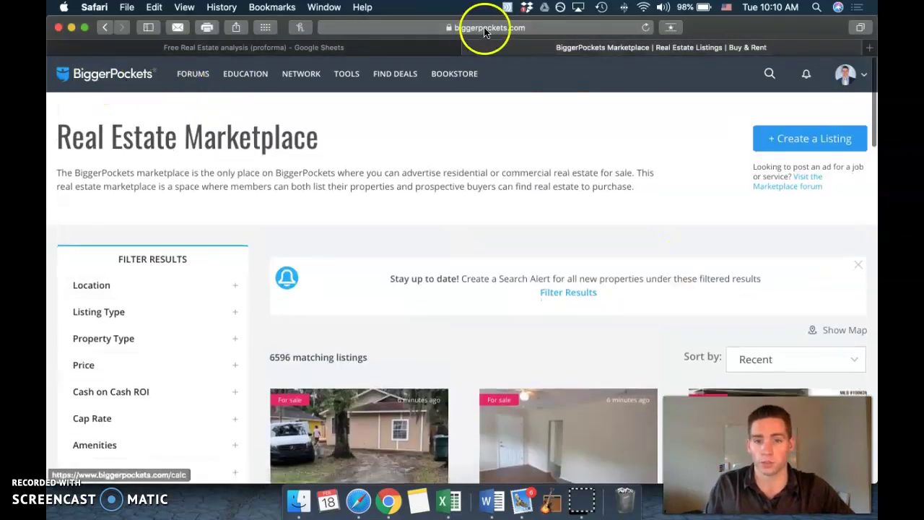
{"action": "mouse_move", "coordinate": [398, 80]}
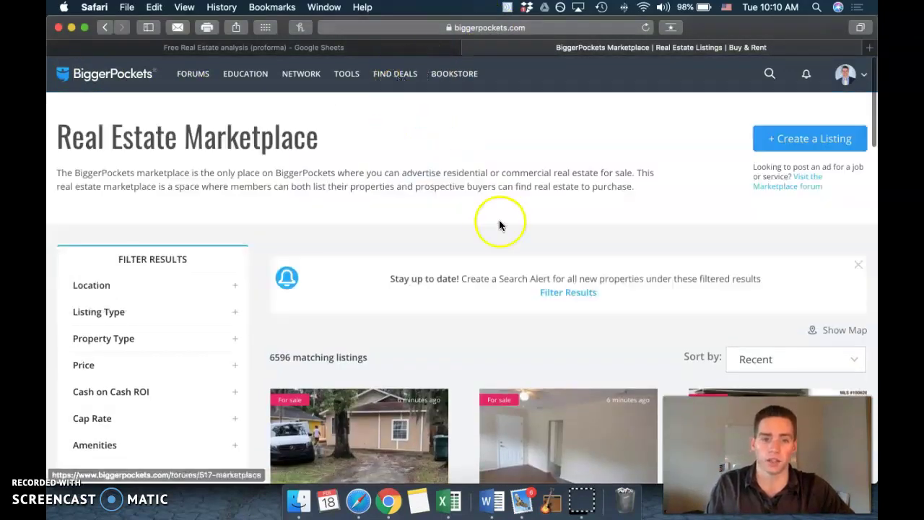
{"action": "scroll", "coordinate": [513, 249], "scroll_direction": "down", "scroll_amount": 5}
{"action": "scroll", "coordinate": [665, 320], "scroll_direction": "down", "scroll_amount": 3}
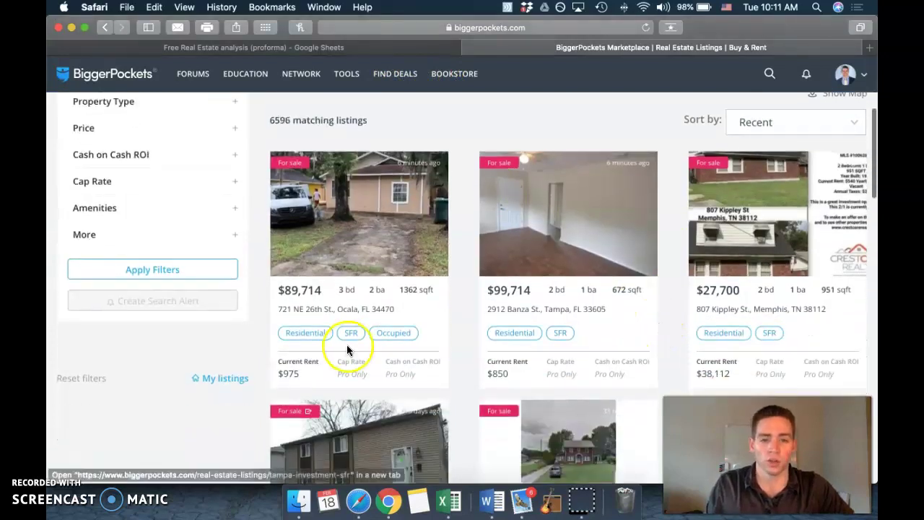
{"action": "scroll", "coordinate": [588, 238], "scroll_direction": "up", "scroll_amount": 2}
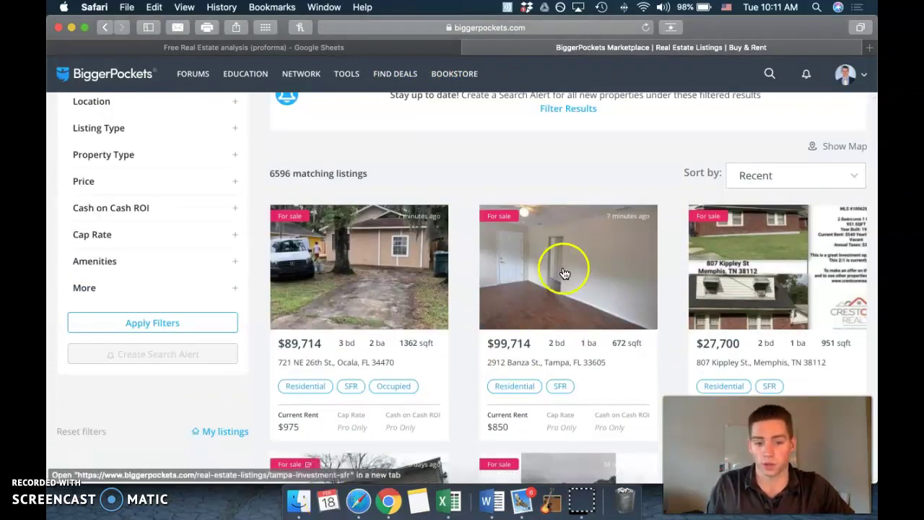
{"action": "scroll", "coordinate": [619, 243], "scroll_direction": "down", "scroll_amount": 2}
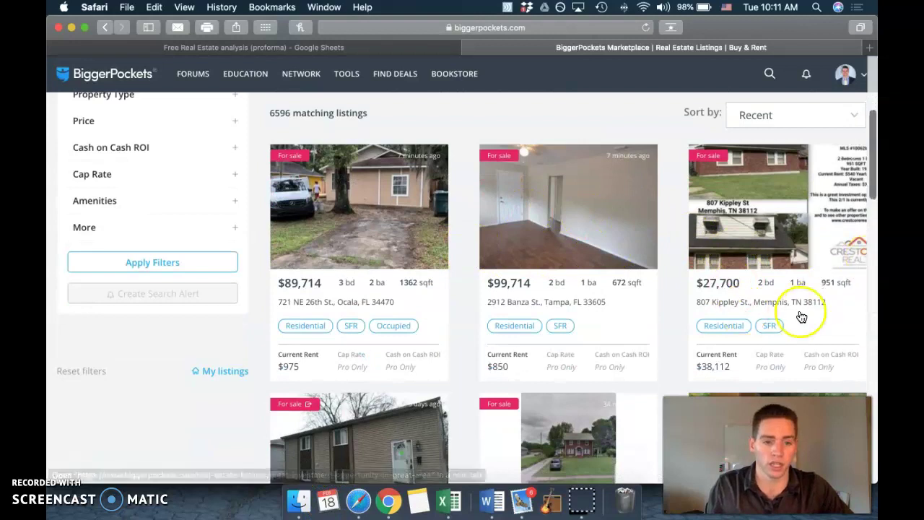
{"action": "scroll", "coordinate": [780, 316], "scroll_direction": "down", "scroll_amount": 2}
{"action": "scroll", "coordinate": [780, 318], "scroll_direction": "down", "scroll_amount": 2}
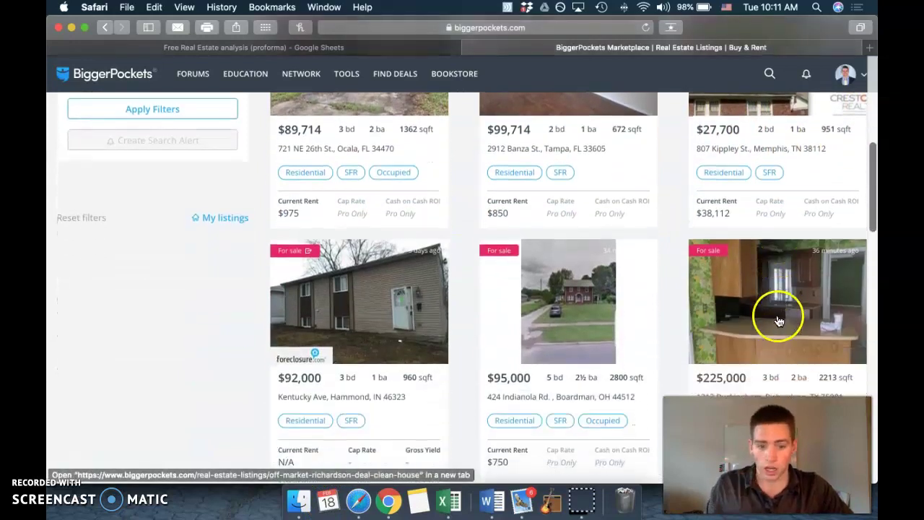
{"action": "scroll", "coordinate": [469, 377], "scroll_direction": "down", "scroll_amount": 2}
{"action": "scroll", "coordinate": [446, 377], "scroll_direction": "down", "scroll_amount": 6}
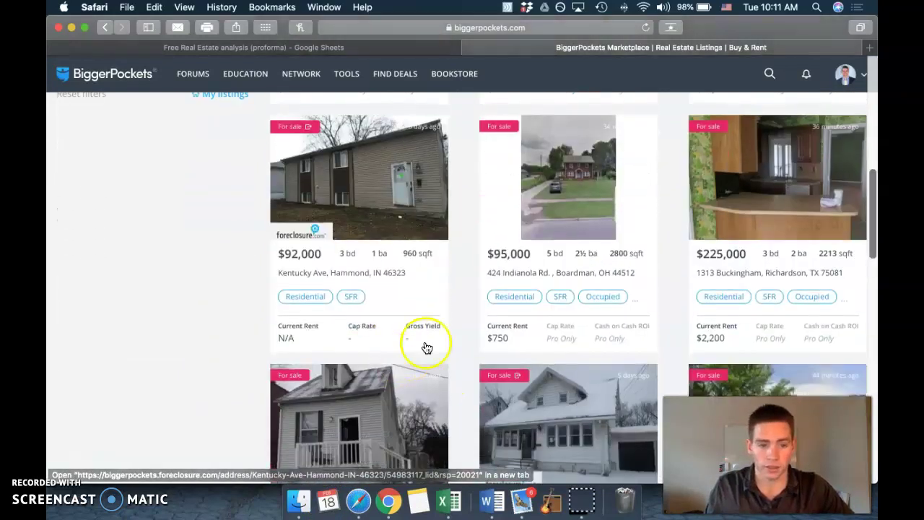
{"action": "scroll", "coordinate": [564, 283], "scroll_direction": "down", "scroll_amount": 4}
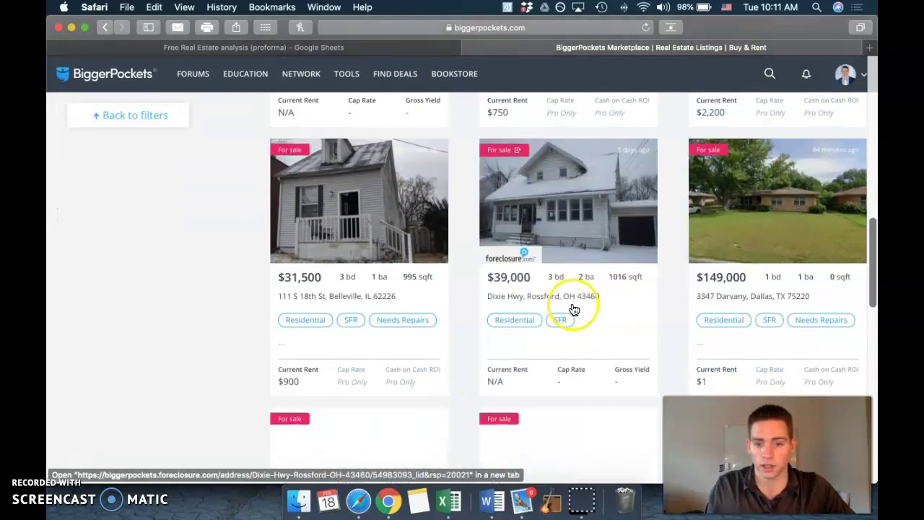
{"action": "scroll", "coordinate": [627, 277], "scroll_direction": "down", "scroll_amount": 8}
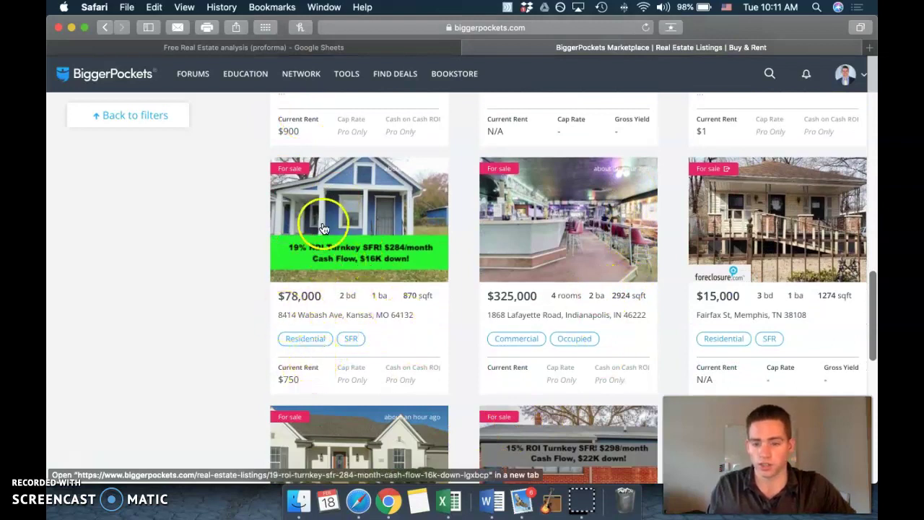
{"action": "left_click", "coordinate": [322, 251]}
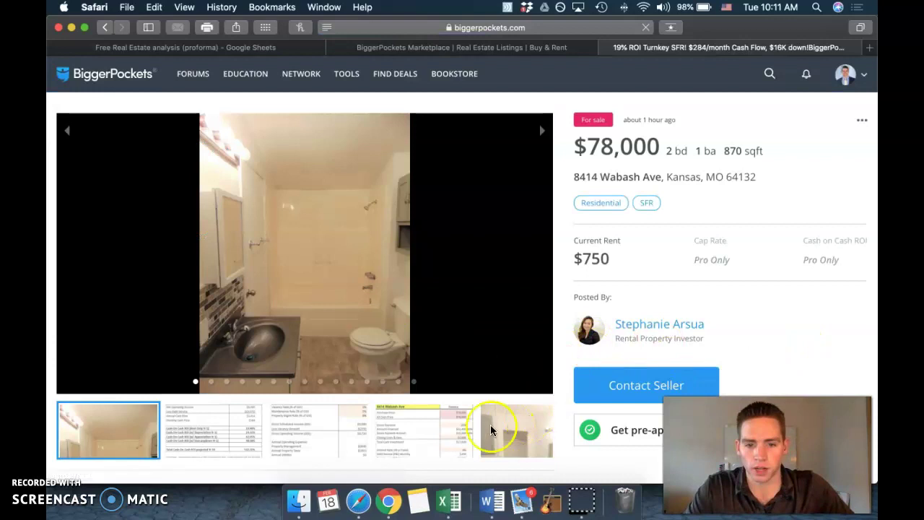
Step: View the listing's cash-flow, vacancy and financing figure images
{"action": "left_click", "coordinate": [213, 433]}
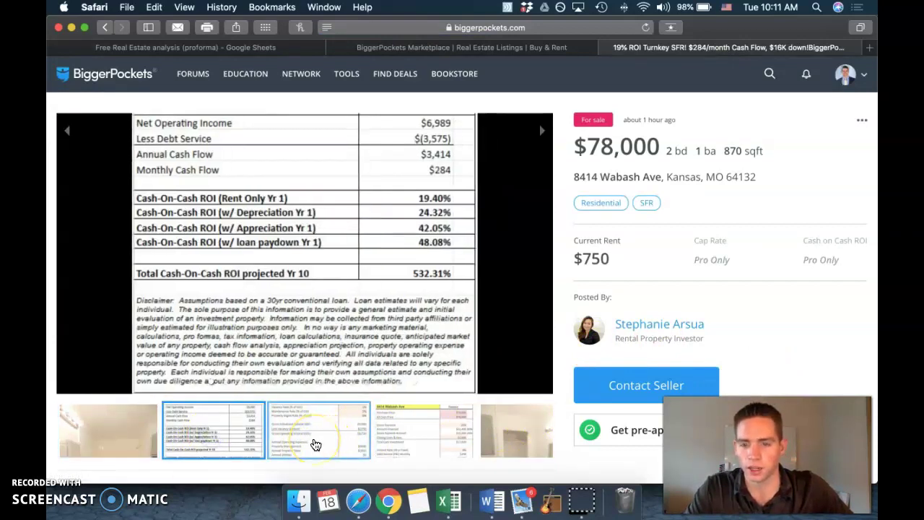
{"action": "left_click", "coordinate": [316, 444]}
{"action": "left_click", "coordinate": [407, 429]}
Step: Browse the bathroom, kitchen, room and blue-house exterior photos, then move the listing tab beside the spreadsheet
{"action": "left_click", "coordinate": [501, 436]}
{"action": "left_click", "coordinate": [496, 430]}
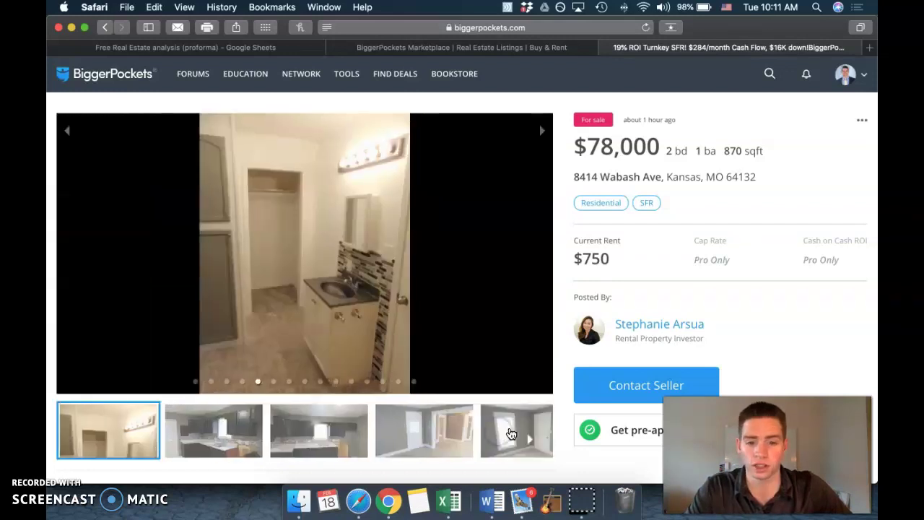
{"action": "left_click", "coordinate": [238, 442]}
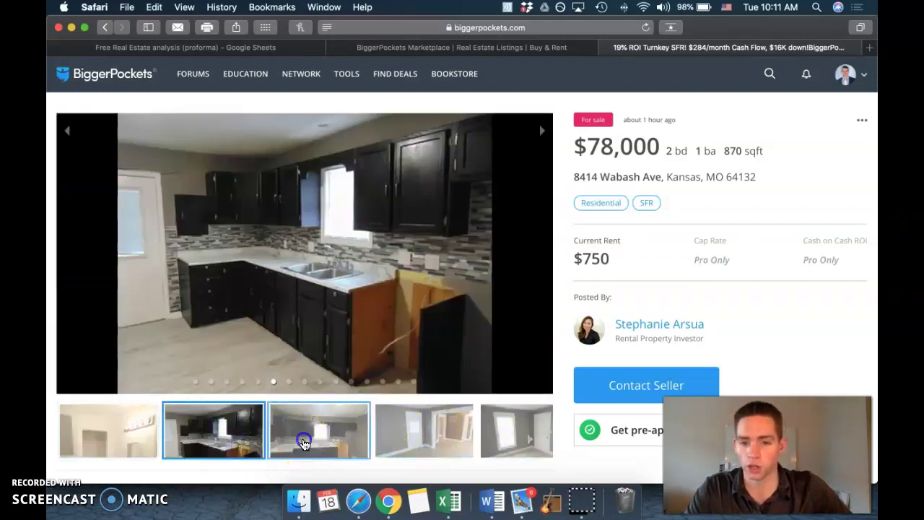
{"action": "left_click", "coordinate": [304, 440]}
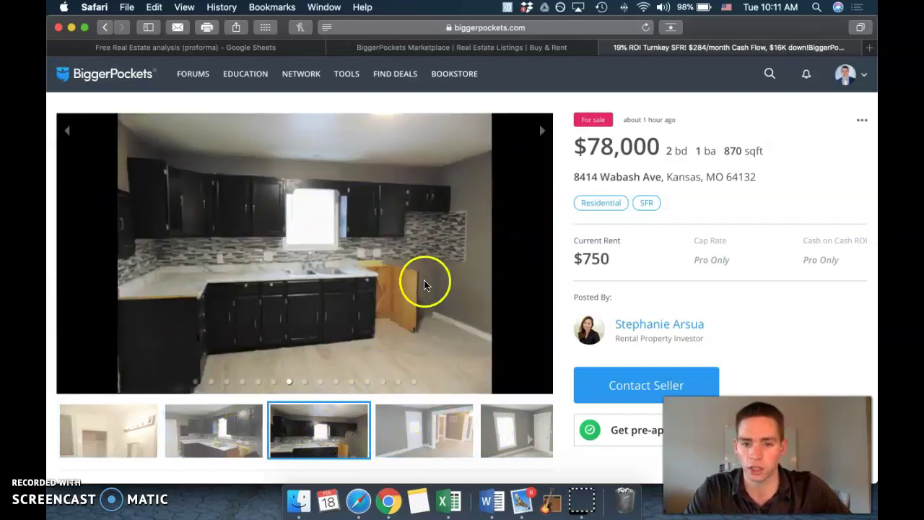
{"action": "left_click", "coordinate": [432, 435]}
{"action": "left_click", "coordinate": [498, 437]}
{"action": "left_click", "coordinate": [357, 436]}
{"action": "left_click", "coordinate": [390, 436]}
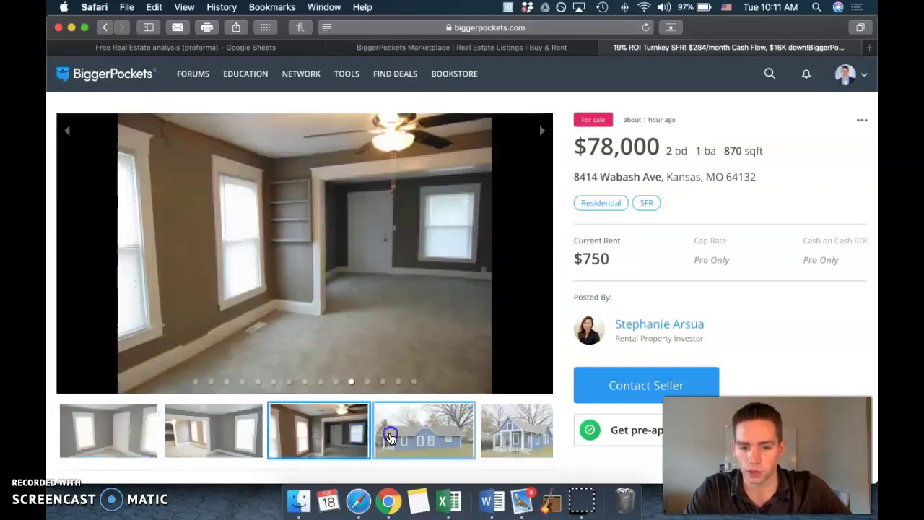
{"action": "left_click", "coordinate": [496, 431]}
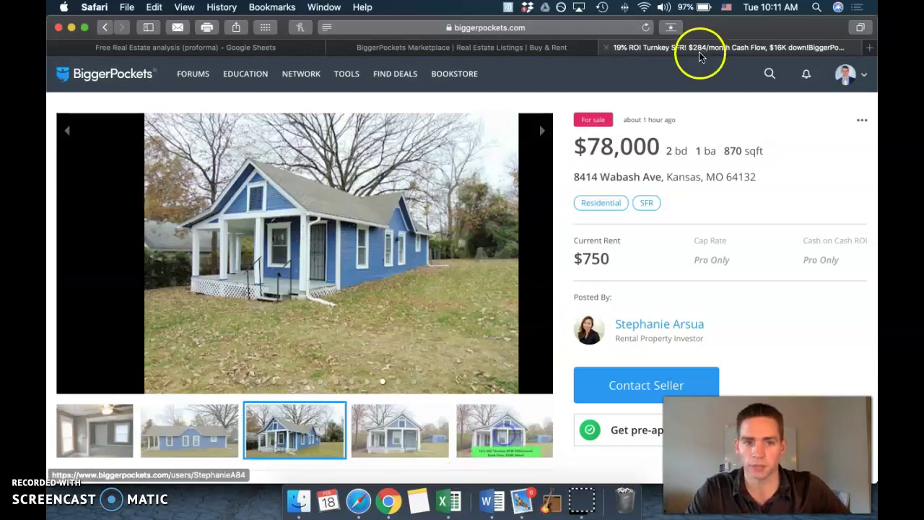
{"action": "left_click_drag", "start_coordinate": [598, 45], "coordinate": [373, 57]}
Step: Enter the $78,000 purchase price in B3, checking it against the listing
{"action": "left_click", "coordinate": [295, 51]}
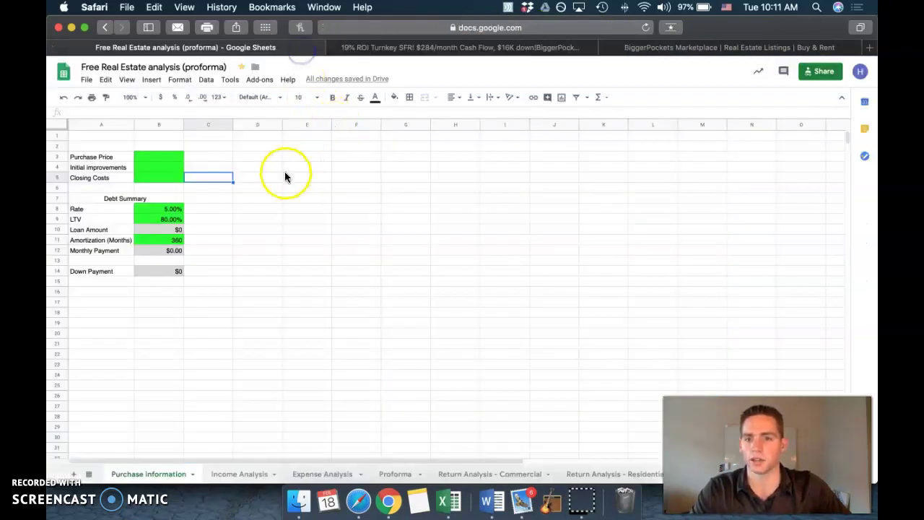
{"action": "left_click", "coordinate": [376, 47]}
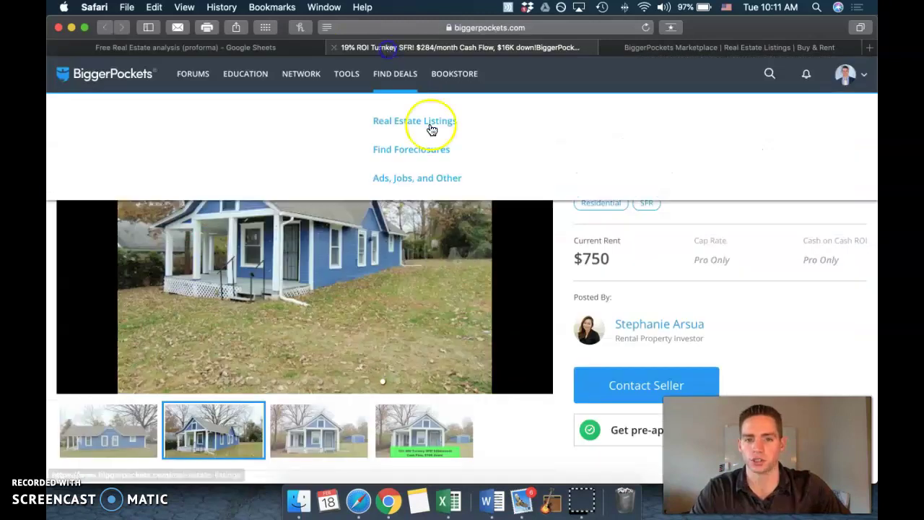
{"action": "left_click", "coordinate": [217, 57]}
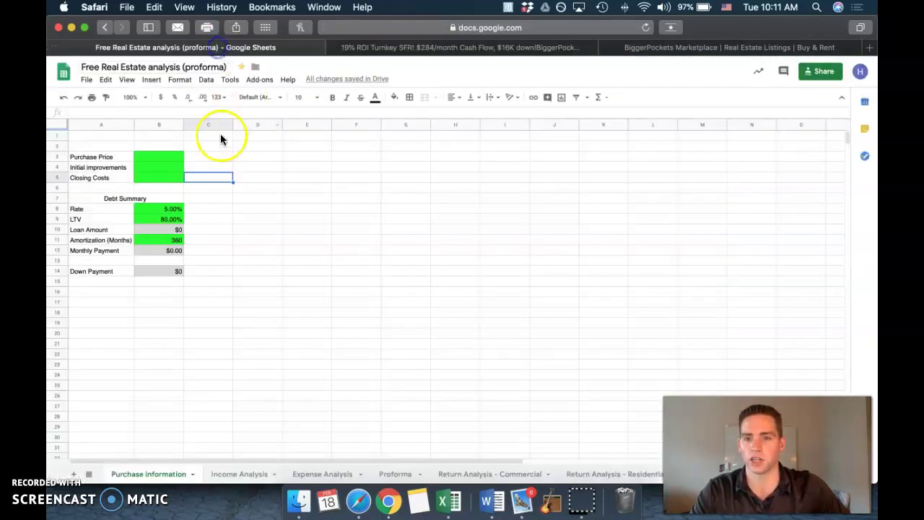
{"action": "left_click", "coordinate": [171, 154]}
{"action": "type", "text": "78000"}
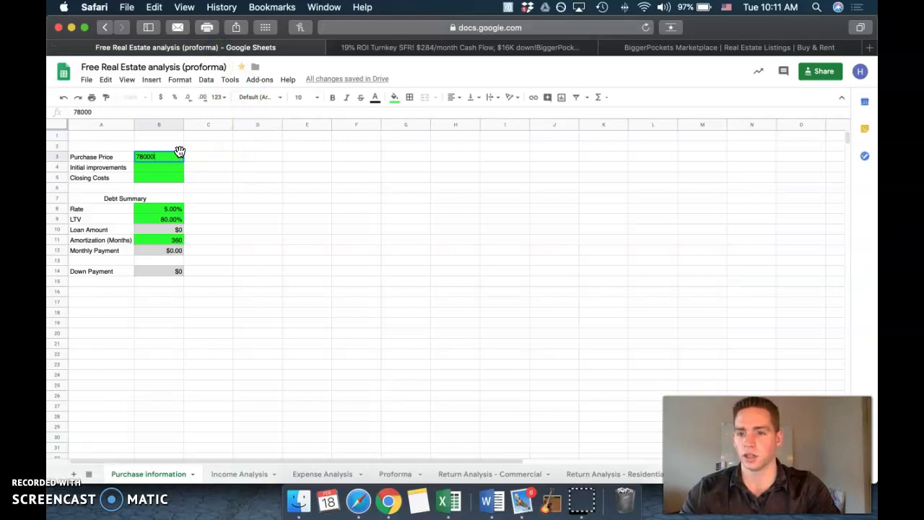
{"action": "key", "text": "Return"}
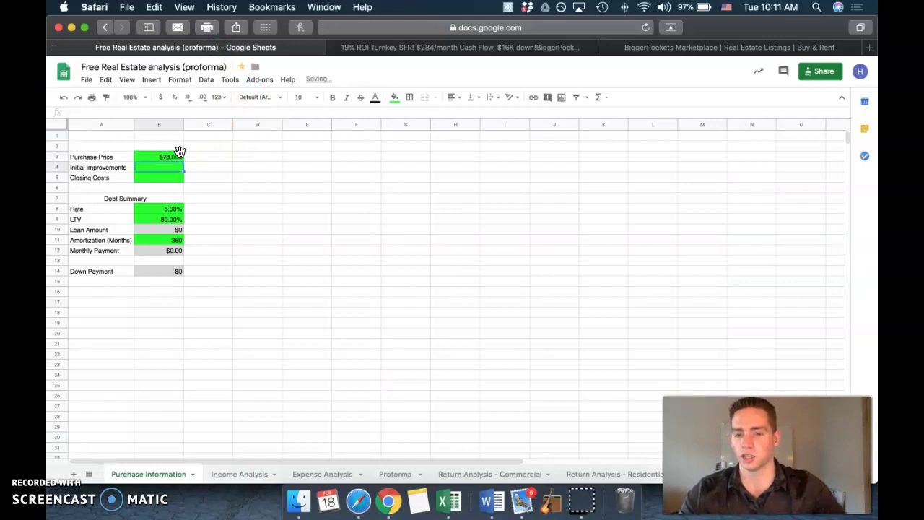
Step: Set initial improvements to $0 and closing costs to $2,000
{"action": "left_click", "coordinate": [540, 49]}
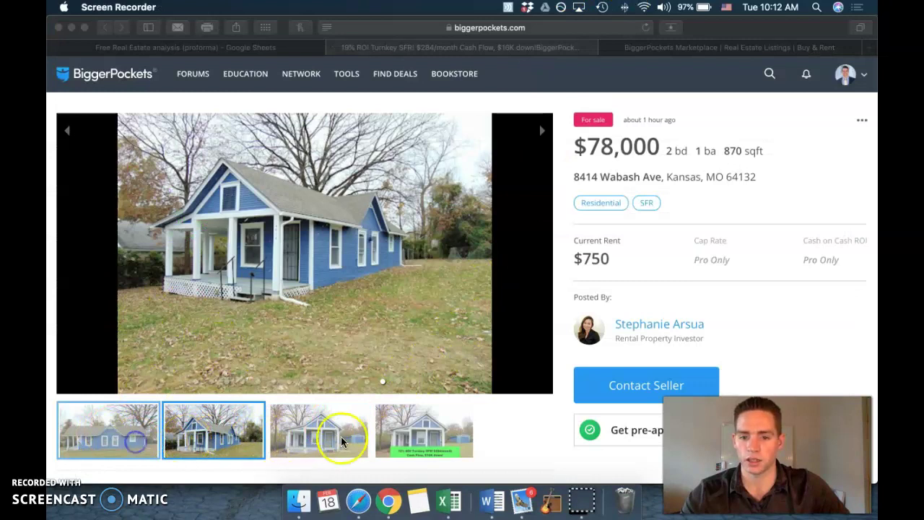
{"action": "left_click", "coordinate": [189, 47]}
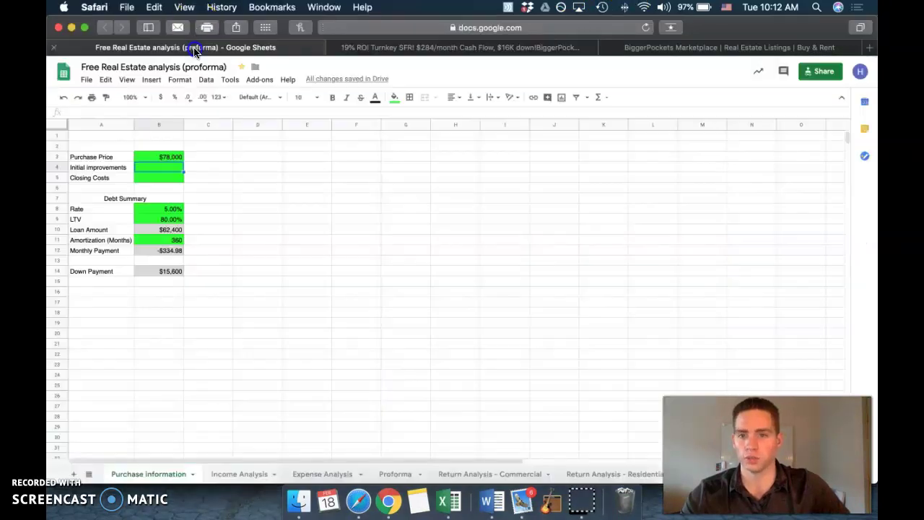
{"action": "type", "text": "0"}
{"action": "key", "text": "Return"}
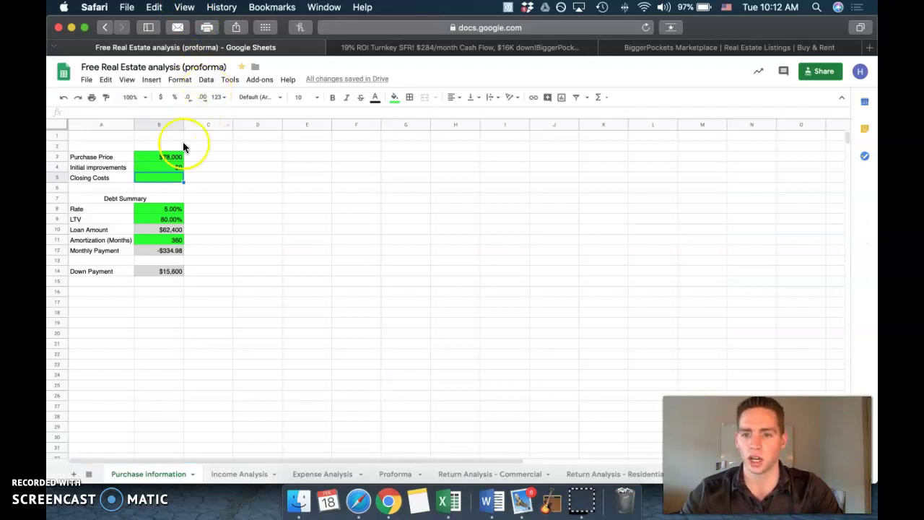
{"action": "type", "text": "2,000"}
{"action": "key", "text": "Return"}
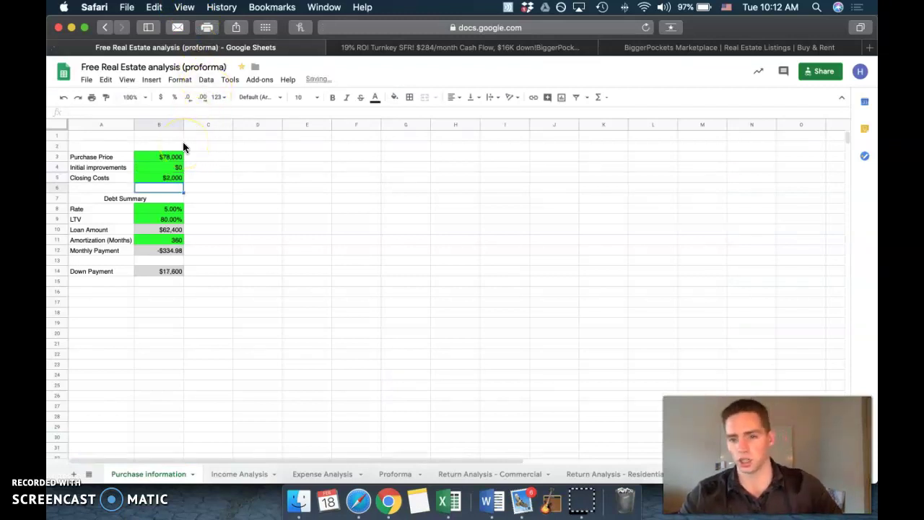
Step: Change the Debt Summary interest rate to 4.5%
{"action": "scroll", "coordinate": [180, 188], "scroll_direction": "down", "scroll_amount": 1}
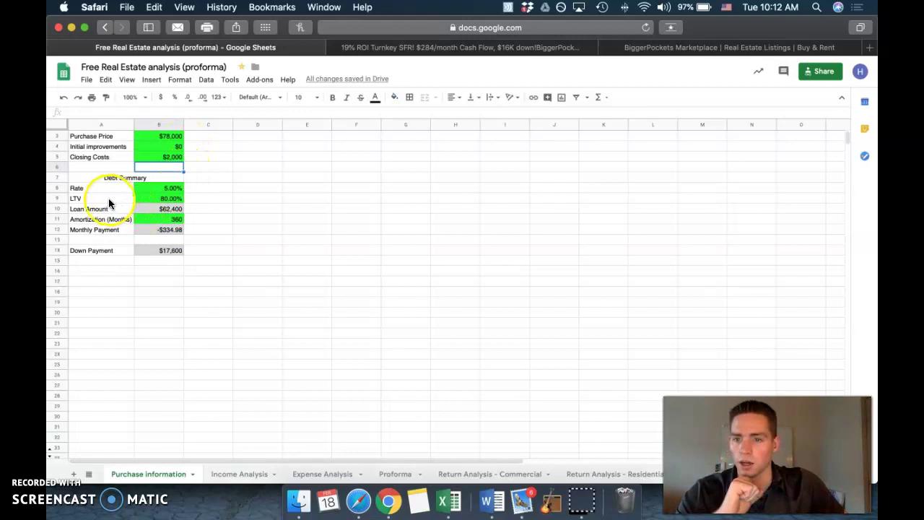
{"action": "left_click", "coordinate": [141, 182]}
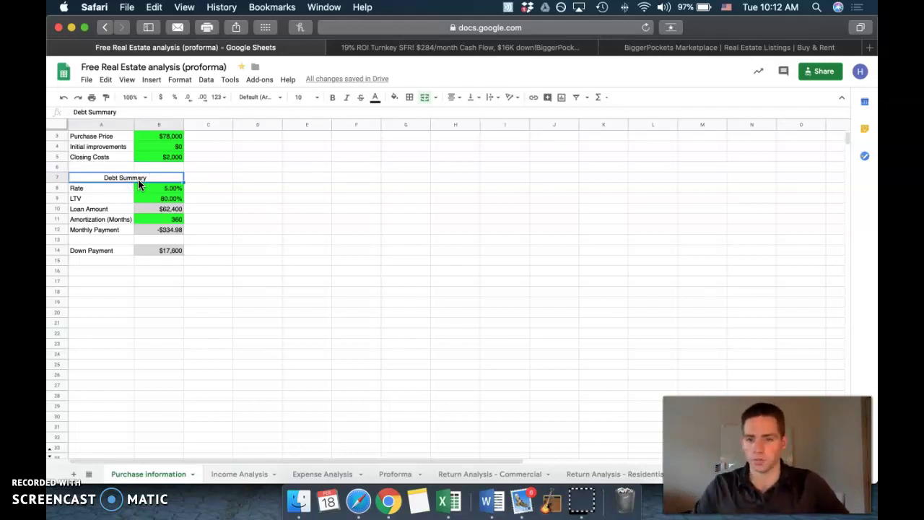
{"action": "left_click", "coordinate": [166, 190]}
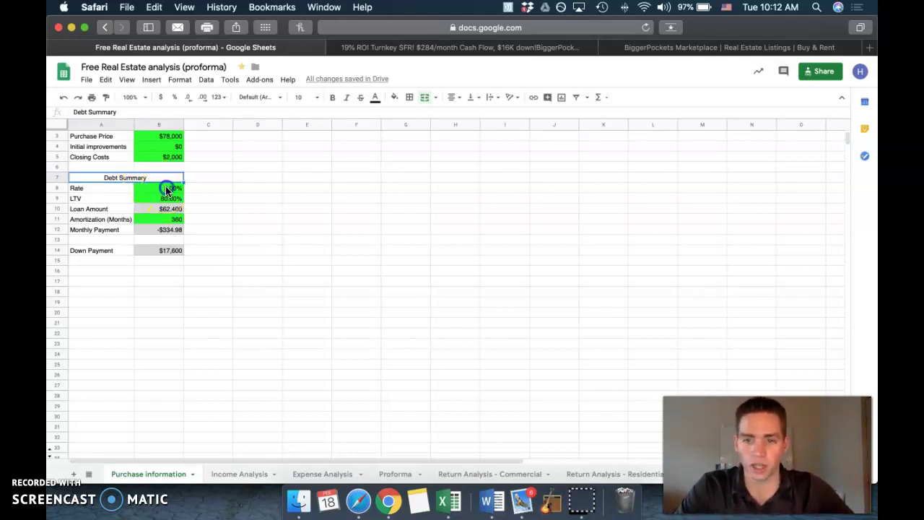
{"action": "left_click", "coordinate": [165, 186]}
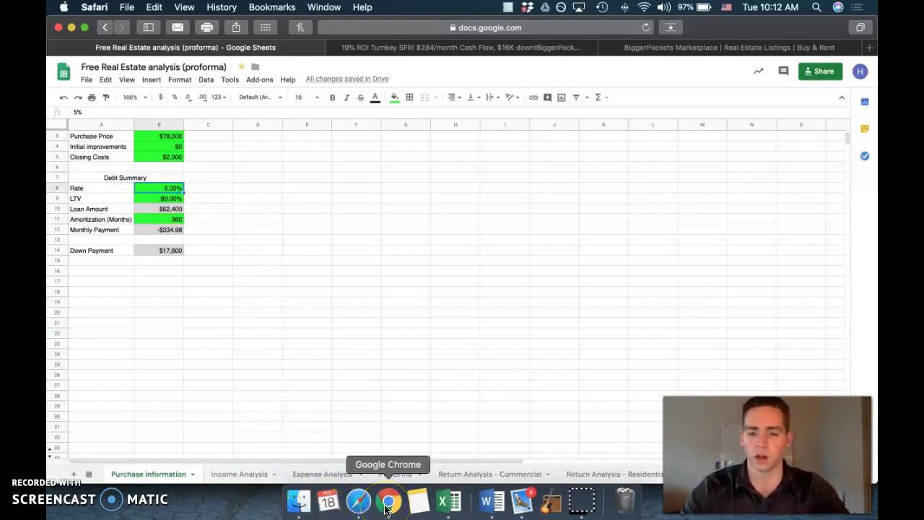
{"action": "type", "text": "4.5"}
{"action": "key", "text": "Return"}
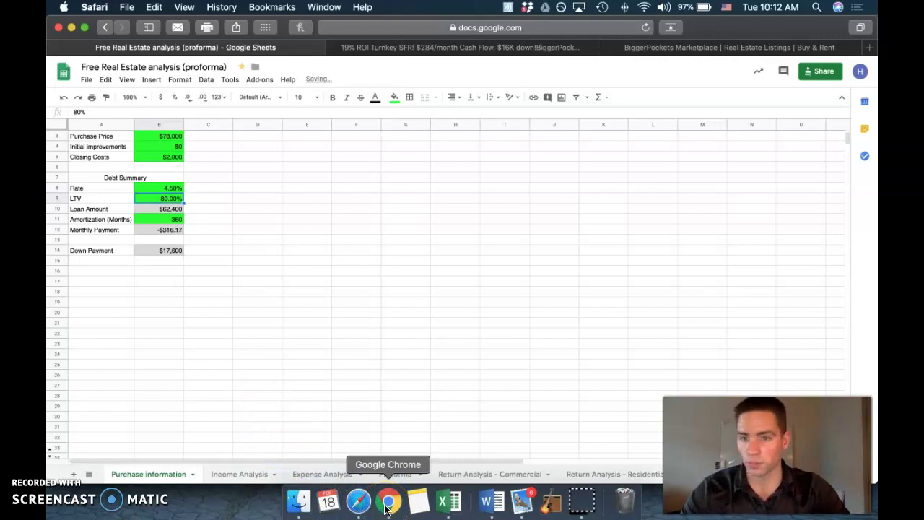
Step: Inspect the monthly payment, loan amount and down payment formulas
{"action": "key", "text": "Down"}
{"action": "key", "text": "Down"}
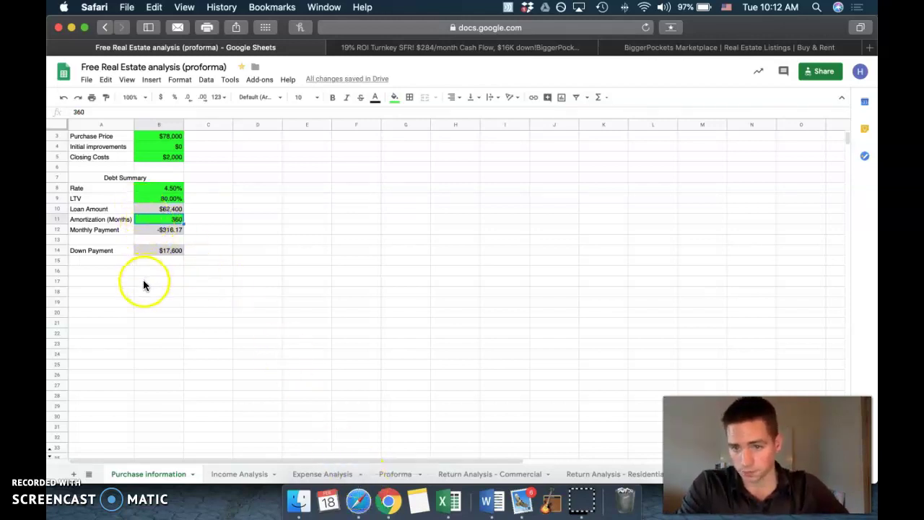
{"action": "left_click", "coordinate": [170, 232]}
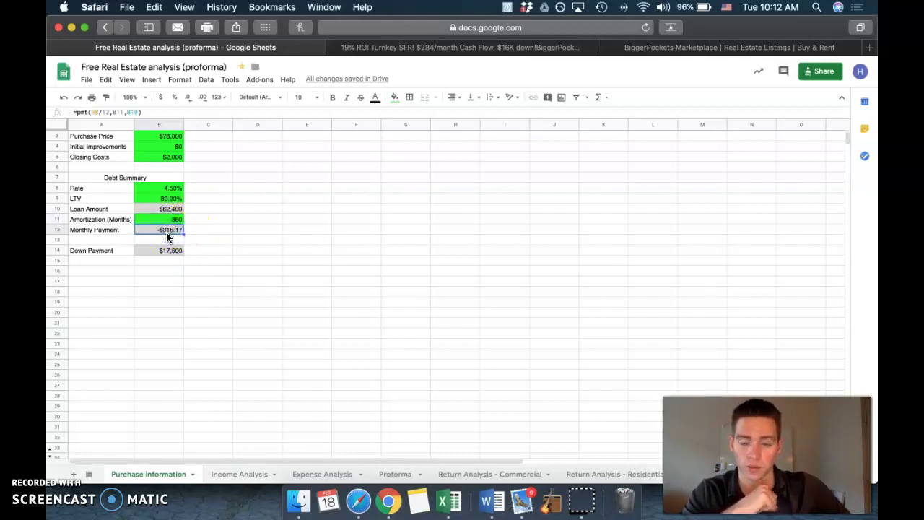
{"action": "left_click", "coordinate": [176, 210]}
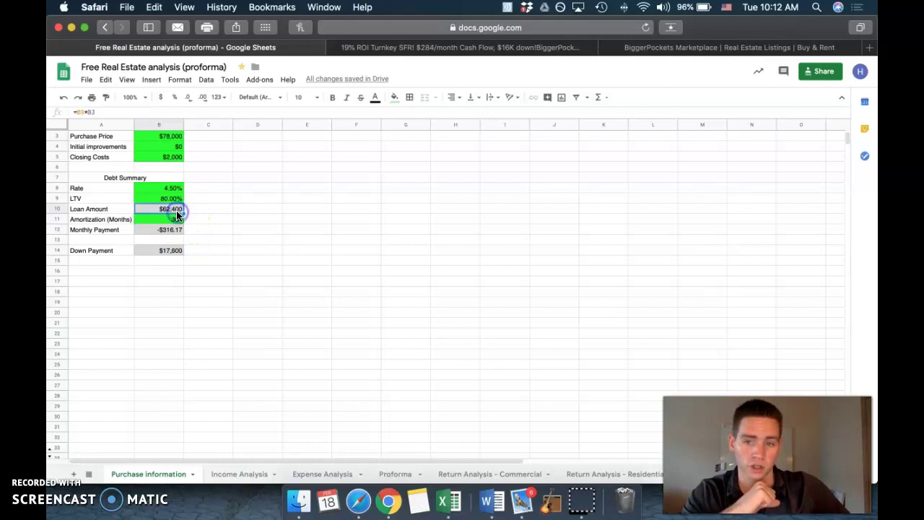
{"action": "left_click", "coordinate": [174, 253]}
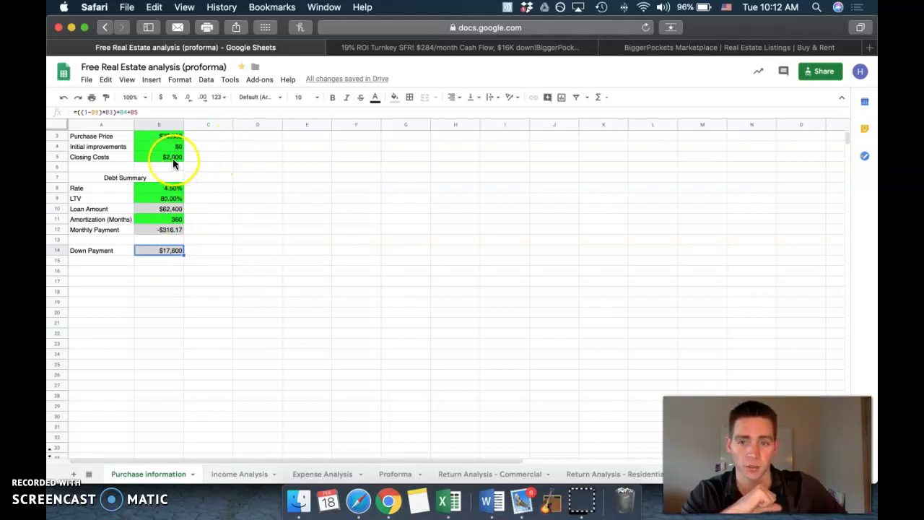
{"action": "left_click", "coordinate": [173, 271]}
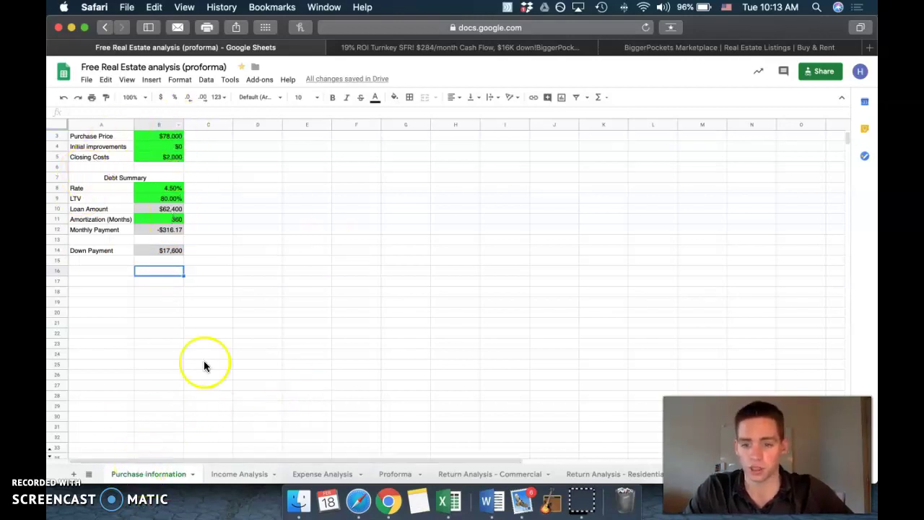
Step: Open the Income Analysis sheet and glance back at the property listing
{"action": "left_click", "coordinate": [245, 476]}
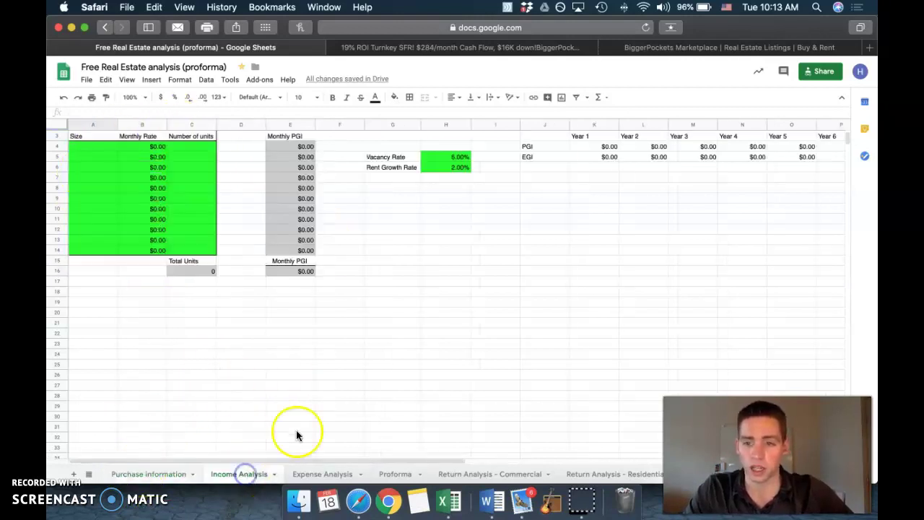
{"action": "scroll", "coordinate": [335, 341], "scroll_direction": "up", "scroll_amount": 2}
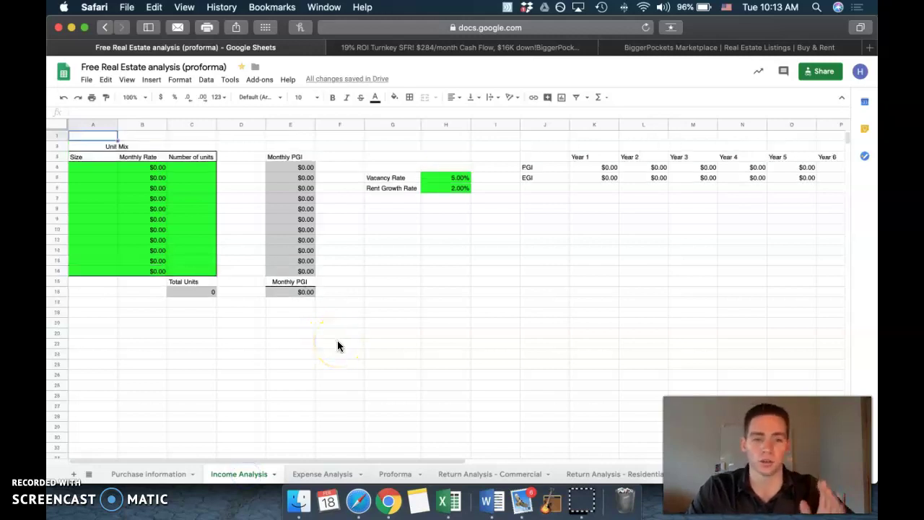
{"action": "left_click", "coordinate": [481, 47]}
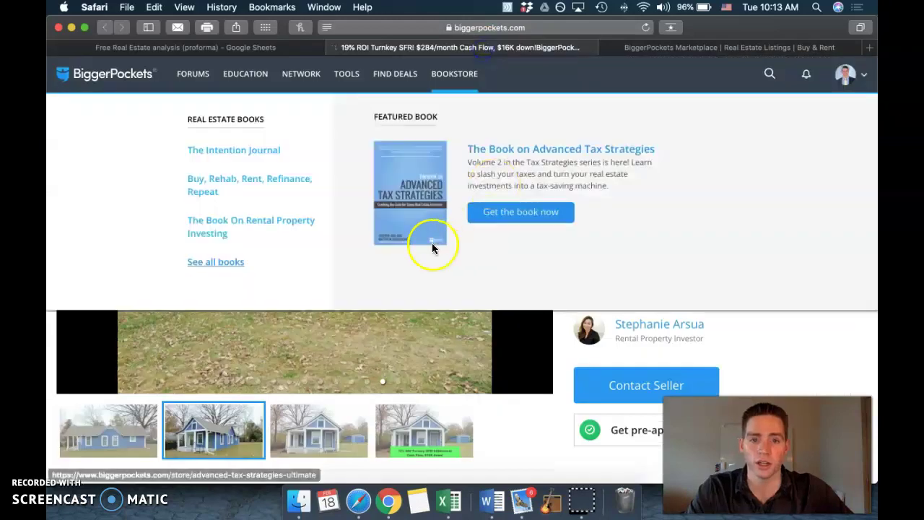
{"action": "left_click", "coordinate": [312, 49]}
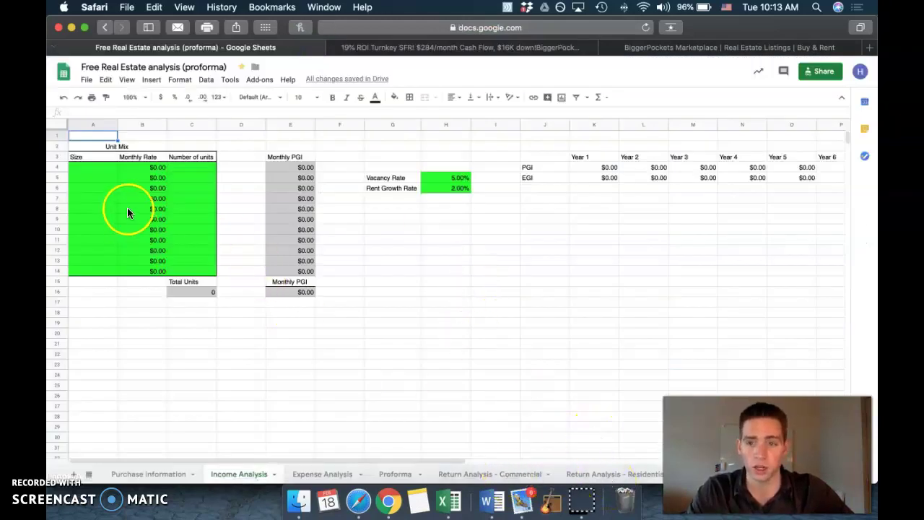
Step: Outline the green Unit Mix inputs, then check the listing's bedrooms, baths and rent
{"action": "left_click", "coordinate": [108, 167]}
{"action": "left_click_drag", "start_coordinate": [169, 210], "coordinate": [182, 265]}
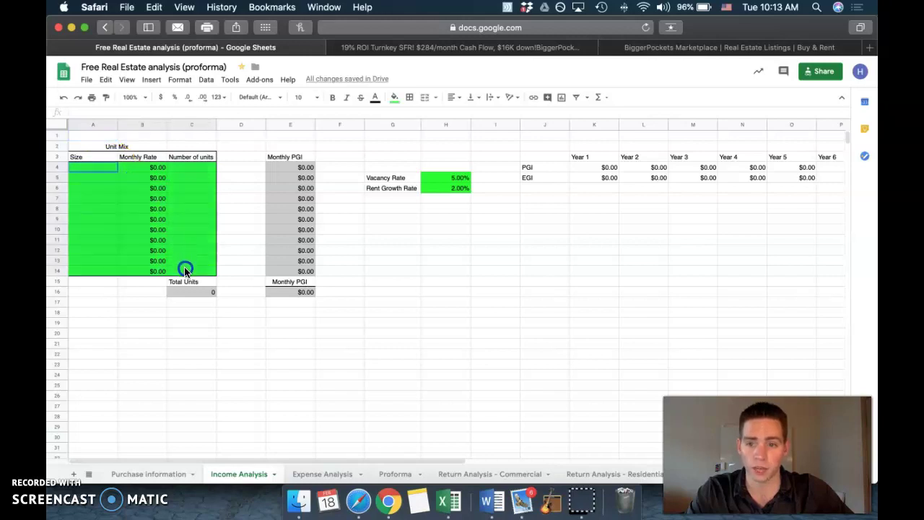
{"action": "left_click", "coordinate": [101, 167]}
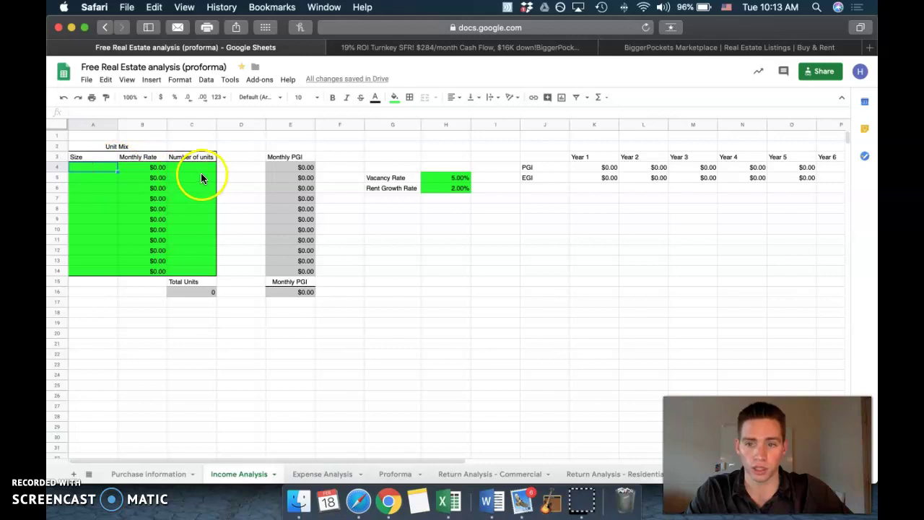
{"action": "left_click_drag", "start_coordinate": [101, 179], "coordinate": [99, 229]}
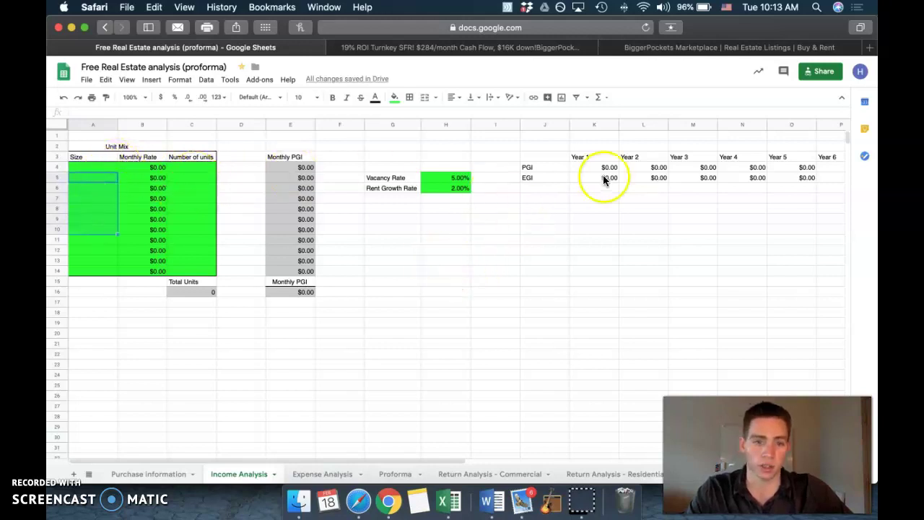
{"action": "left_click", "coordinate": [85, 167]}
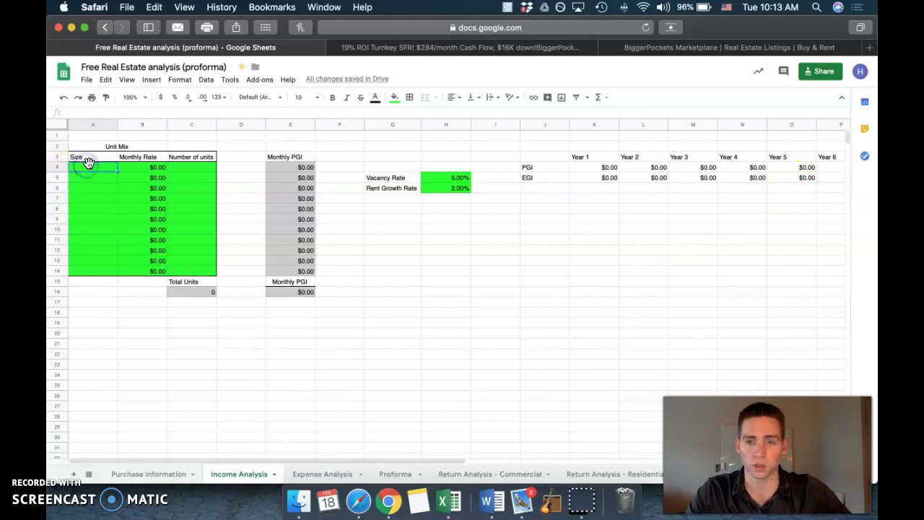
{"action": "left_click", "coordinate": [423, 47]}
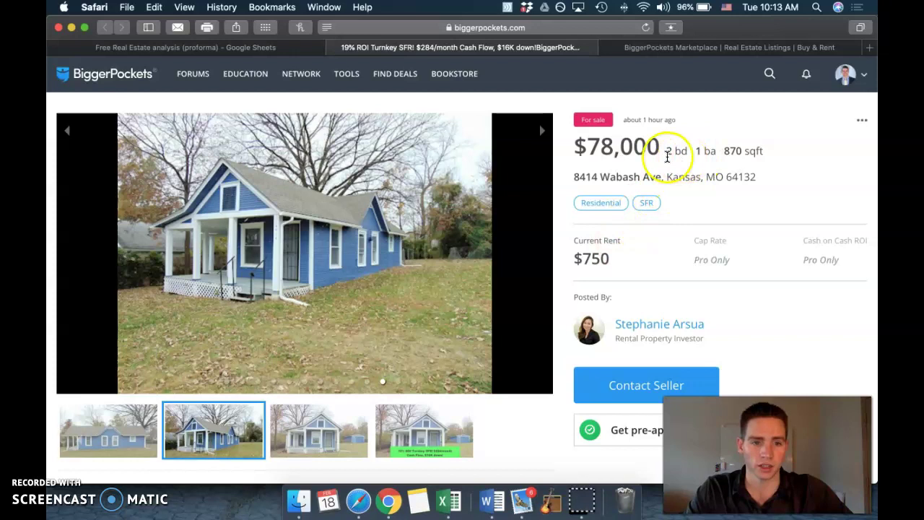
{"action": "mouse_move", "coordinate": [334, 61]}
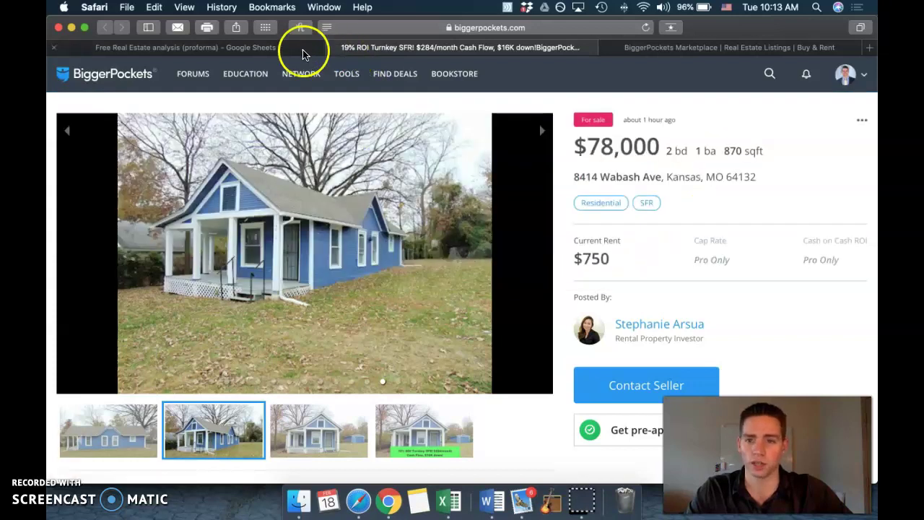
{"action": "left_click", "coordinate": [304, 49]}
Step: Enter one 2/1 unit at $750 monthly rent in the Unit Mix table
{"action": "type", "text": "2/1"}
{"action": "key", "text": "Tab"}
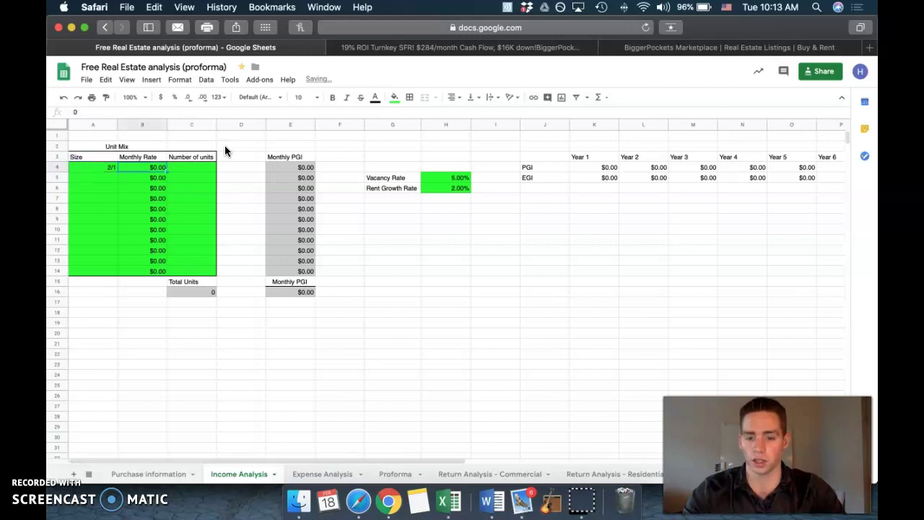
{"action": "type", "text": "750"}
{"action": "key", "text": "Tab"}
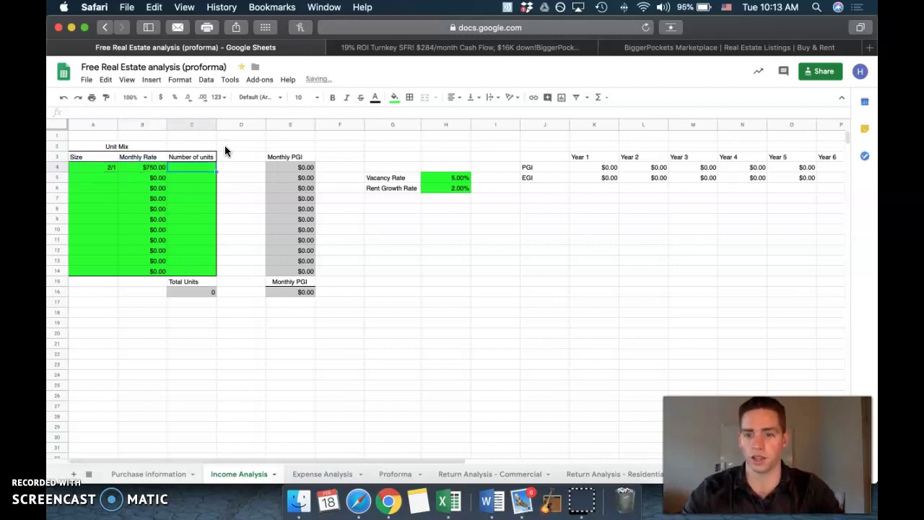
{"action": "type", "text": "1"}
{"action": "key", "text": "Return"}
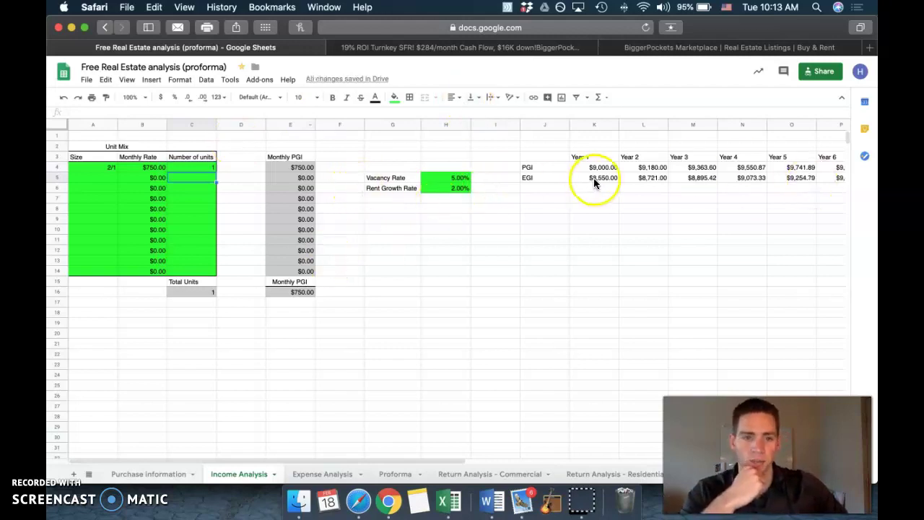
Step: Review the yearly projections, noting Year 1 PGI $9,000 and EGI $8,550
{"action": "scroll", "coordinate": [594, 183], "scroll_direction": "right", "scroll_amount": 10}
{"action": "left_click_drag", "start_coordinate": [94, 158], "coordinate": [833, 163]}
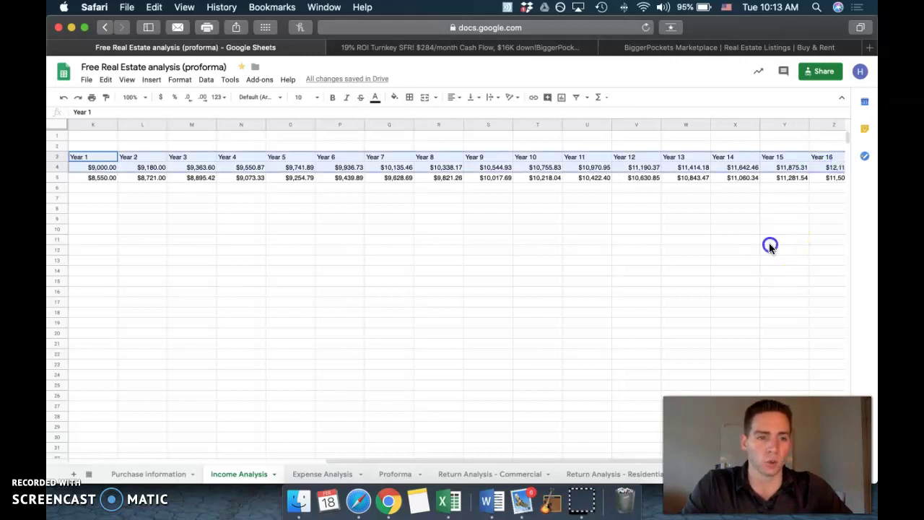
{"action": "left_click", "coordinate": [769, 246]}
{"action": "scroll", "coordinate": [403, 200], "scroll_direction": "left", "scroll_amount": 10}
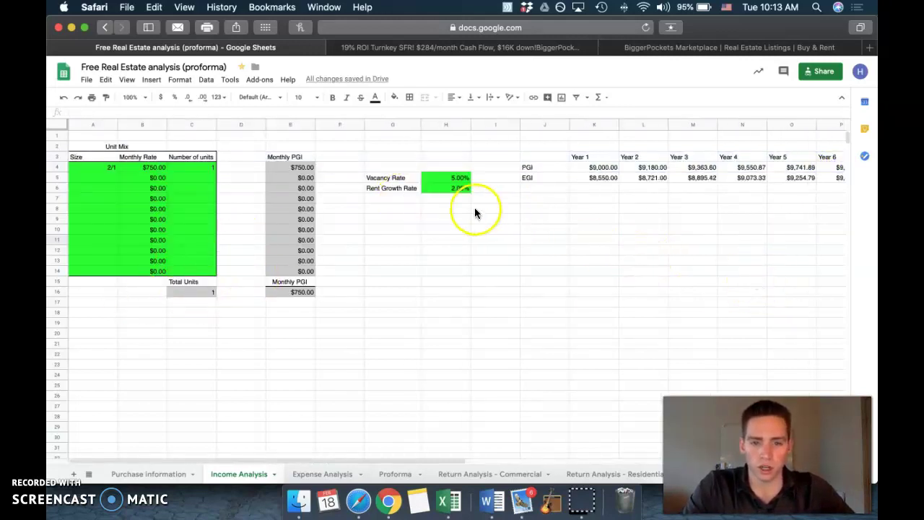
{"action": "left_click", "coordinate": [532, 169]}
{"action": "left_click", "coordinate": [543, 178]}
{"action": "left_click", "coordinate": [540, 167]}
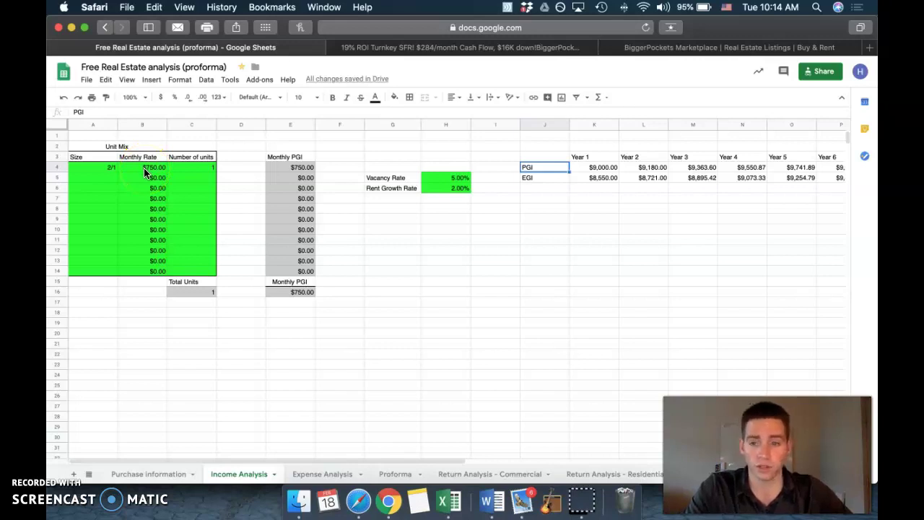
{"action": "left_click", "coordinate": [602, 167]}
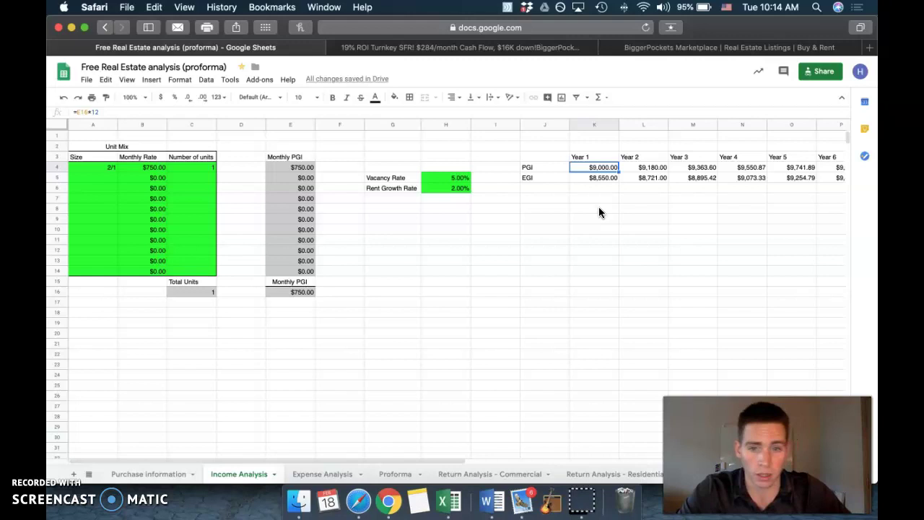
{"action": "left_click", "coordinate": [453, 178]}
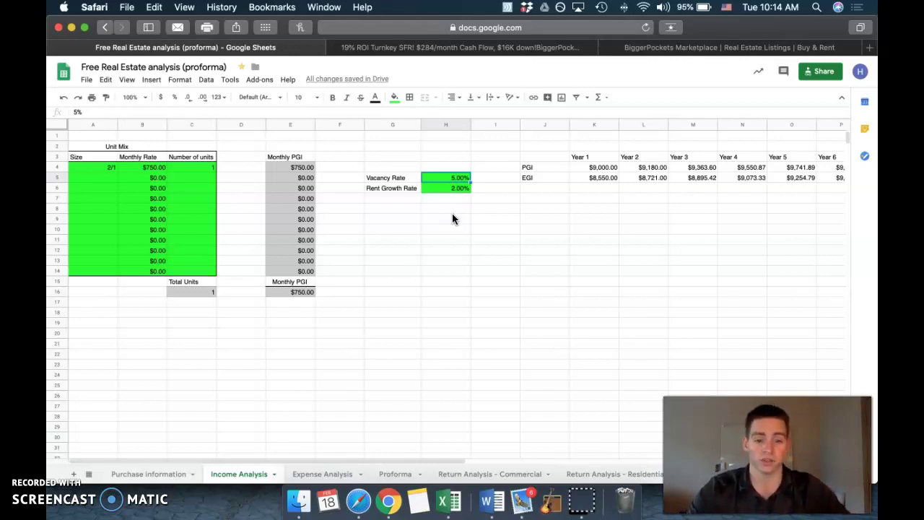
{"action": "left_click", "coordinate": [530, 168]}
{"action": "left_click", "coordinate": [535, 180]}
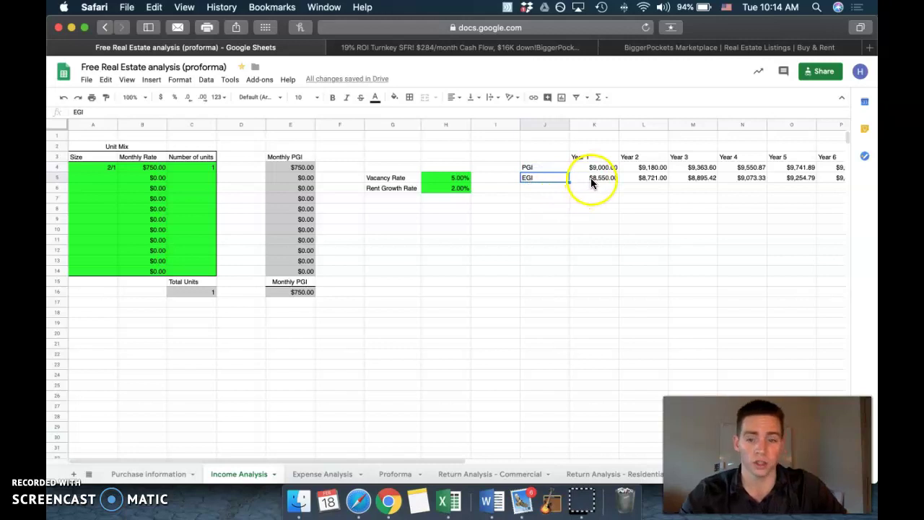
{"action": "left_click", "coordinate": [443, 177]}
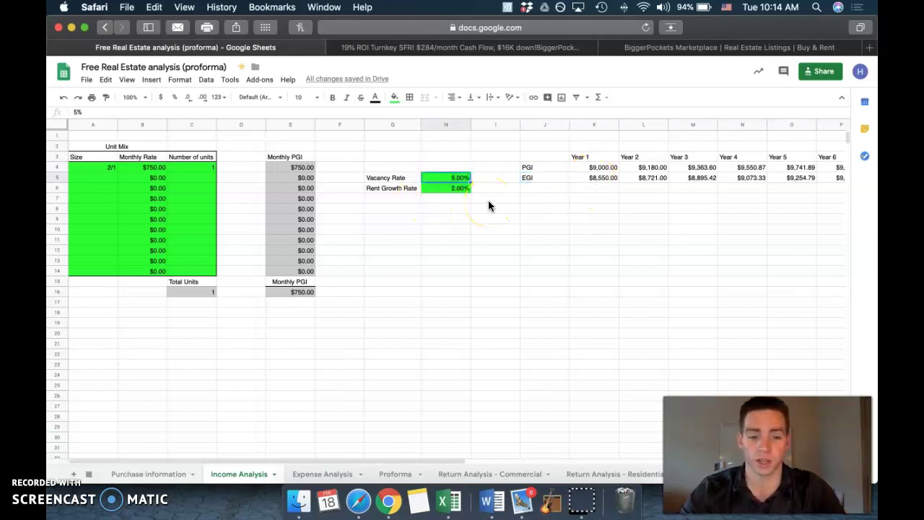
{"action": "type", "text": "10"}
{"action": "key", "text": "Return"}
{"action": "left_click", "coordinate": [596, 180]}
{"action": "left_click", "coordinate": [525, 177]}
{"action": "key", "text": "Left"}
{"action": "key", "text": "Left"}
{"action": "type", "text": "0"}
{"action": "key", "text": "Return"}
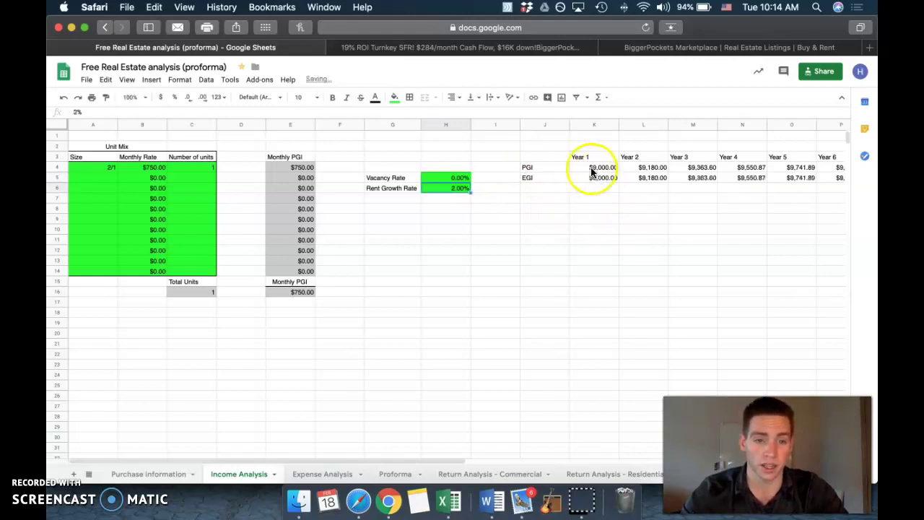
{"action": "left_click", "coordinate": [604, 178]}
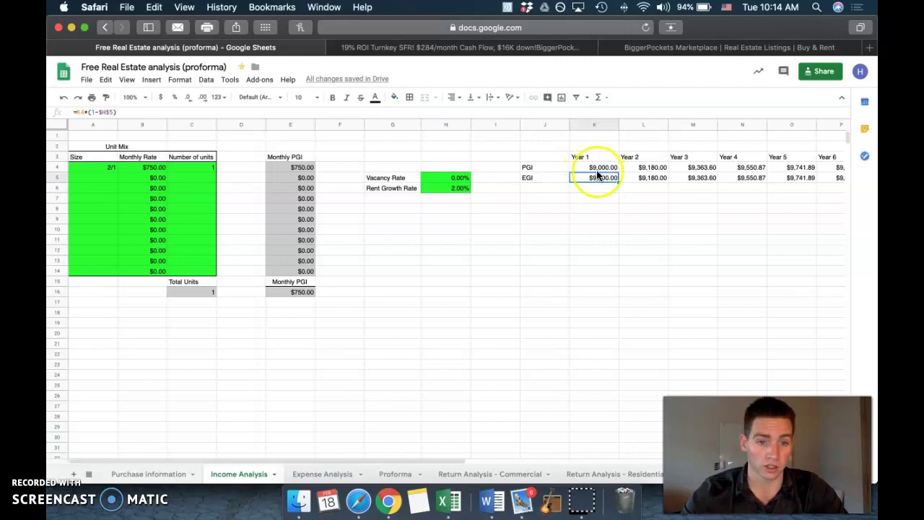
{"action": "left_click", "coordinate": [460, 179]}
{"action": "type", "text": "5"}
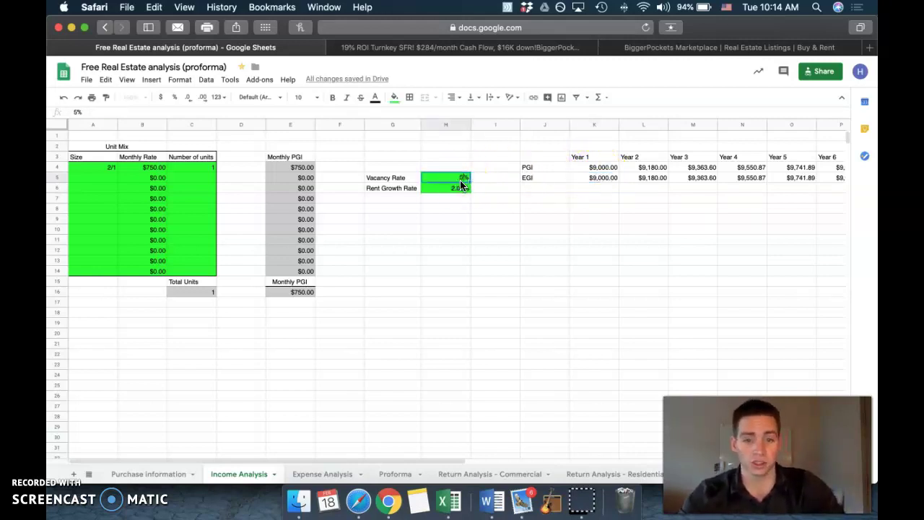
{"action": "key", "text": "Return"}
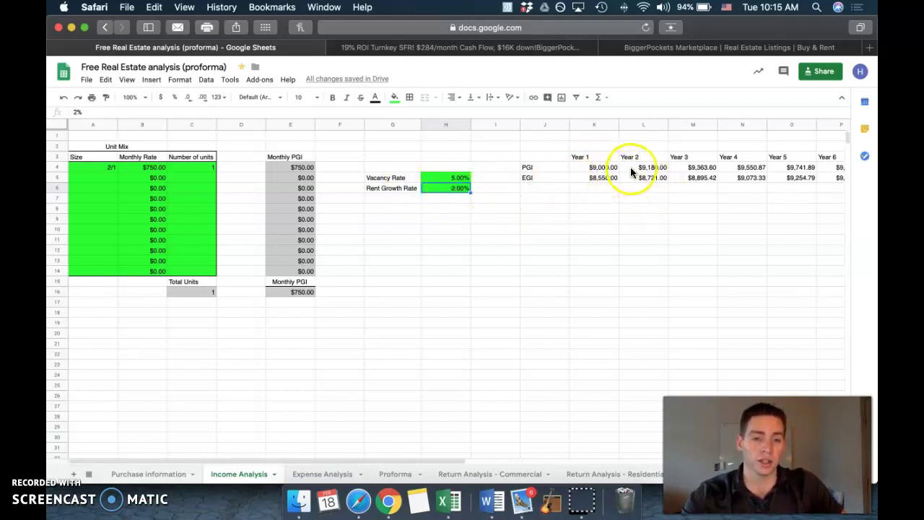
Step: Inspect the PGI growth formulas and try a 4% Rent Growth Rate
{"action": "left_click", "coordinate": [642, 168]}
{"action": "left_click", "coordinate": [693, 167]}
{"action": "left_click", "coordinate": [449, 188]}
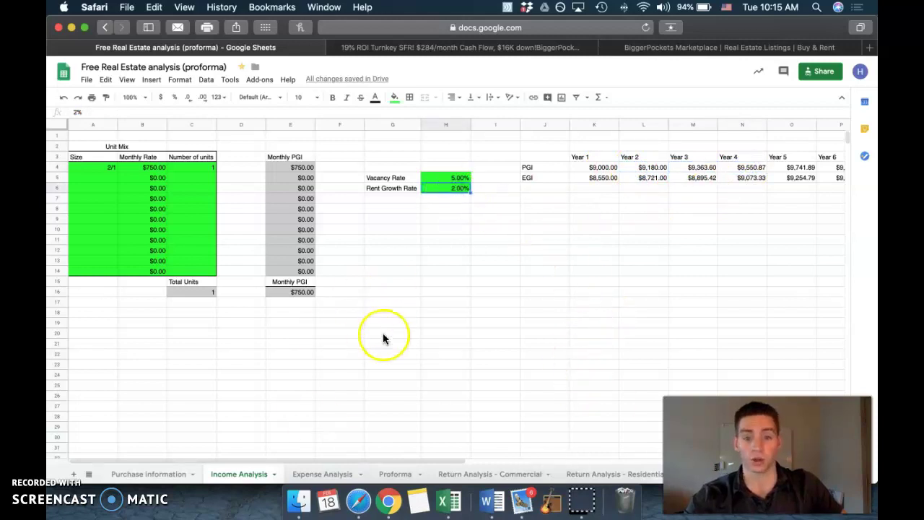
{"action": "type", "text": "4%"}
{"action": "key", "text": "Return"}
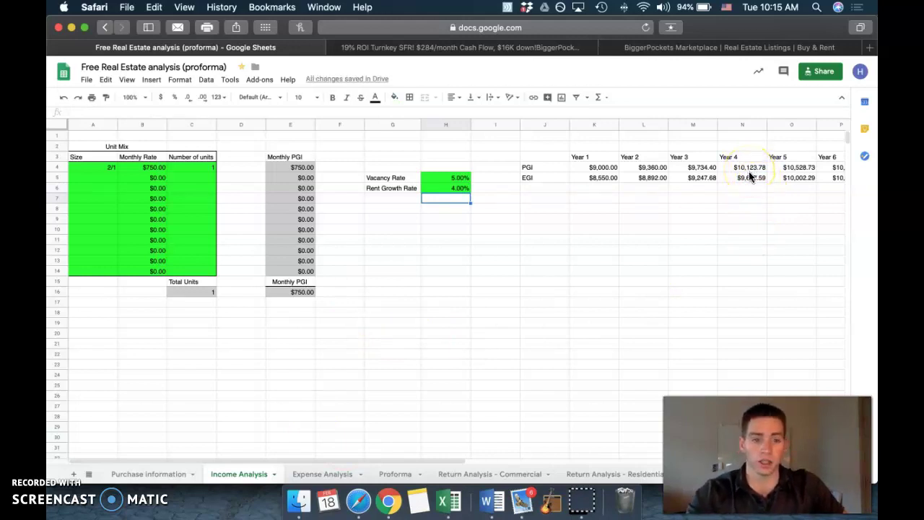
Step: Restore the Rent Growth Rate to 2% and move to the Expense Analysis sheet
{"action": "left_click", "coordinate": [454, 188]}
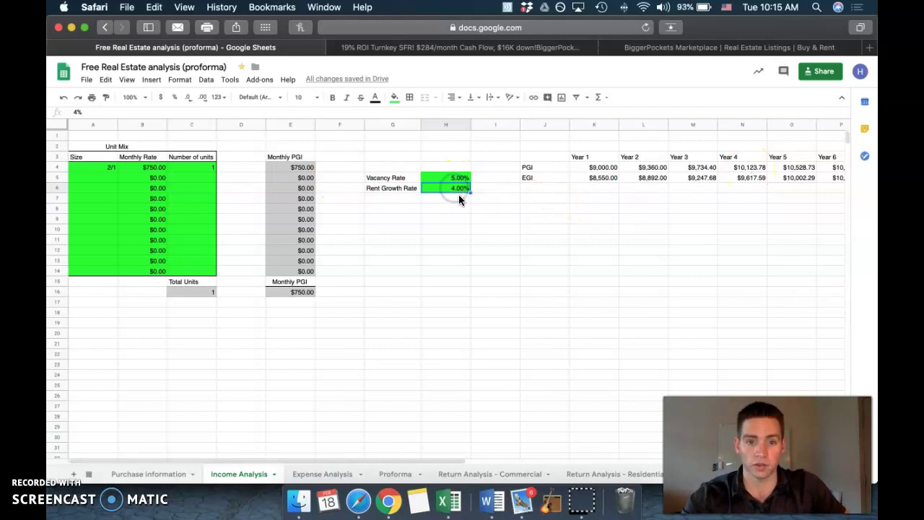
{"action": "type", "text": "2"}
{"action": "key", "text": "Return"}
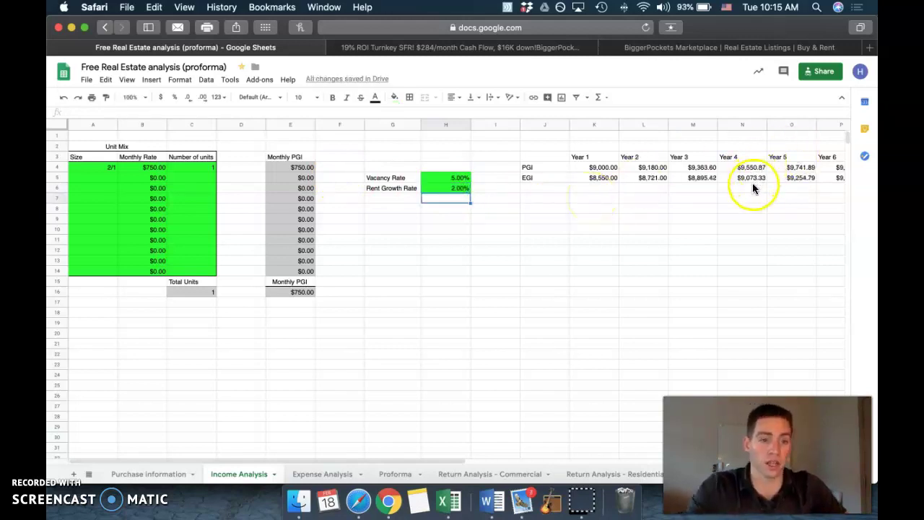
{"action": "left_click", "coordinate": [453, 188]}
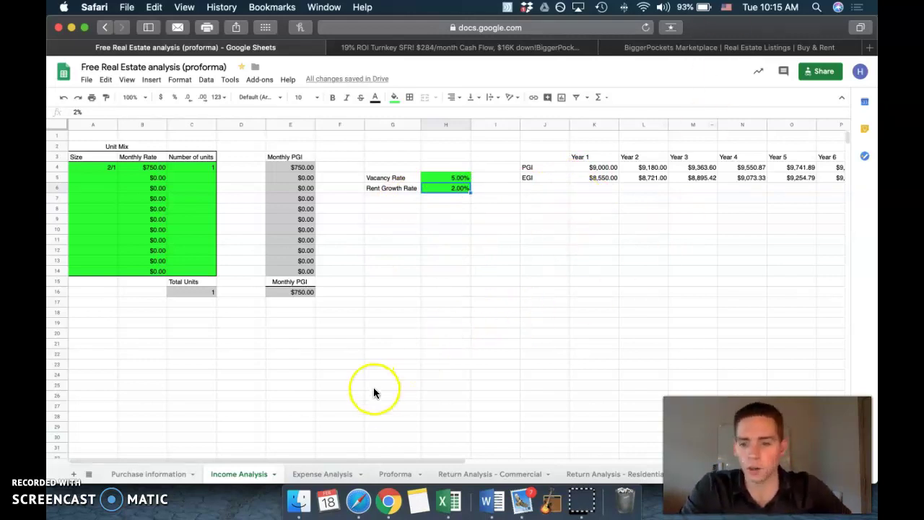
{"action": "left_click", "coordinate": [335, 474]}
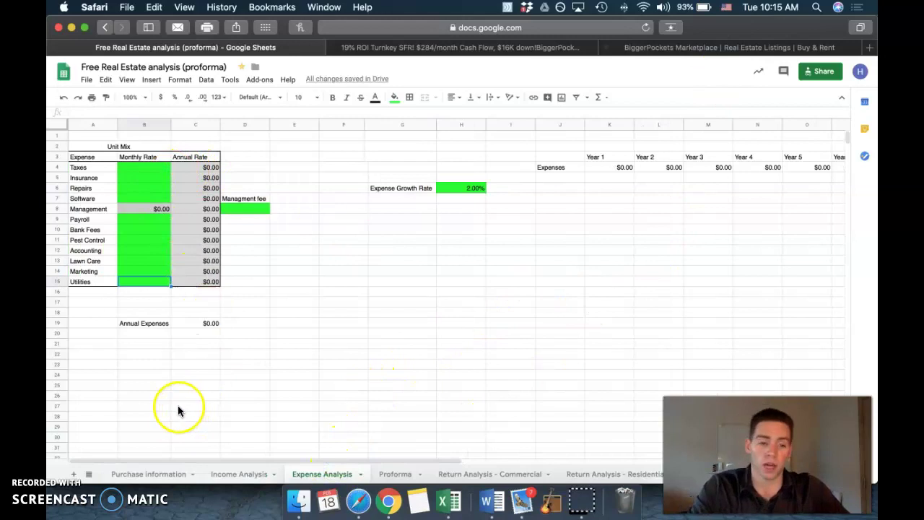
{"action": "left_click", "coordinate": [174, 474]}
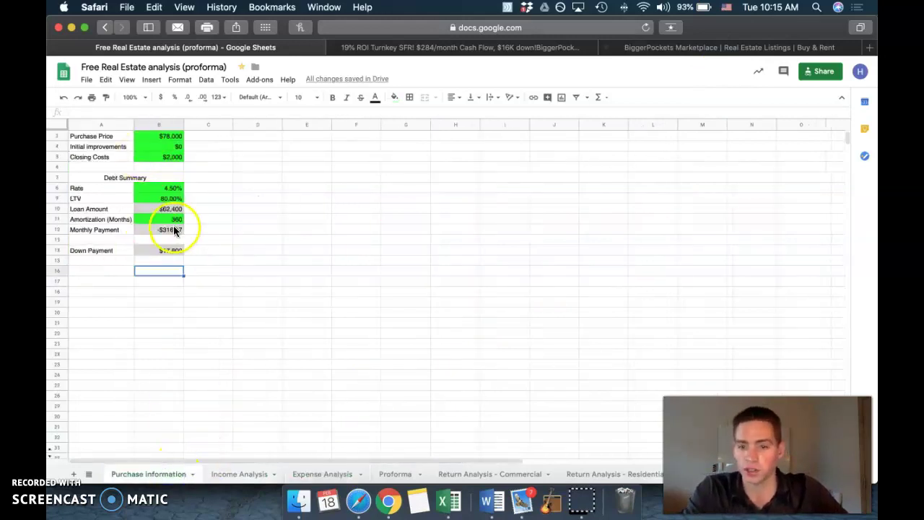
{"action": "left_click", "coordinate": [403, 469]}
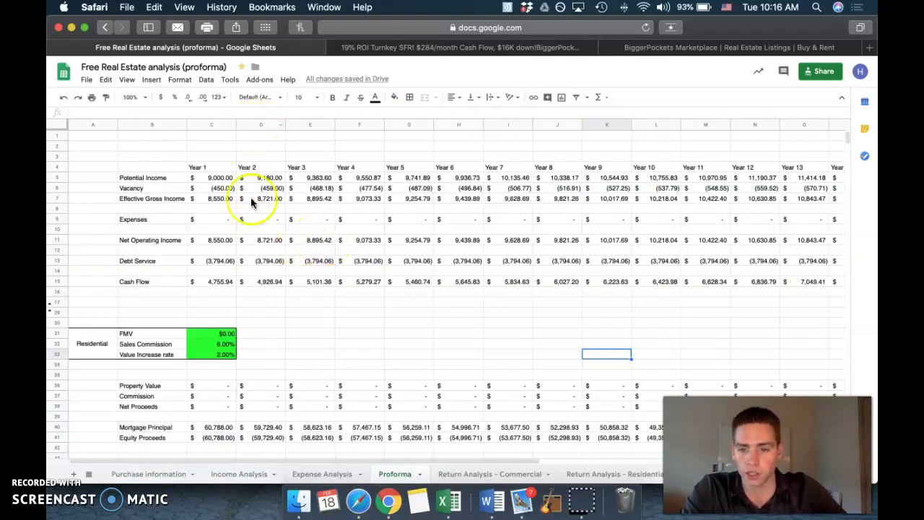
{"action": "left_click_drag", "start_coordinate": [205, 175], "coordinate": [210, 261]}
{"action": "left_click", "coordinate": [357, 302]}
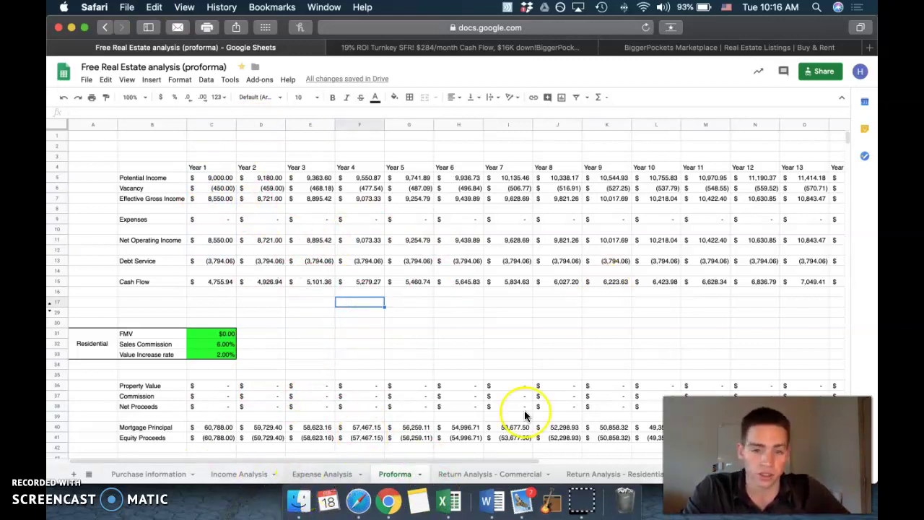
{"action": "left_click", "coordinate": [308, 474]}
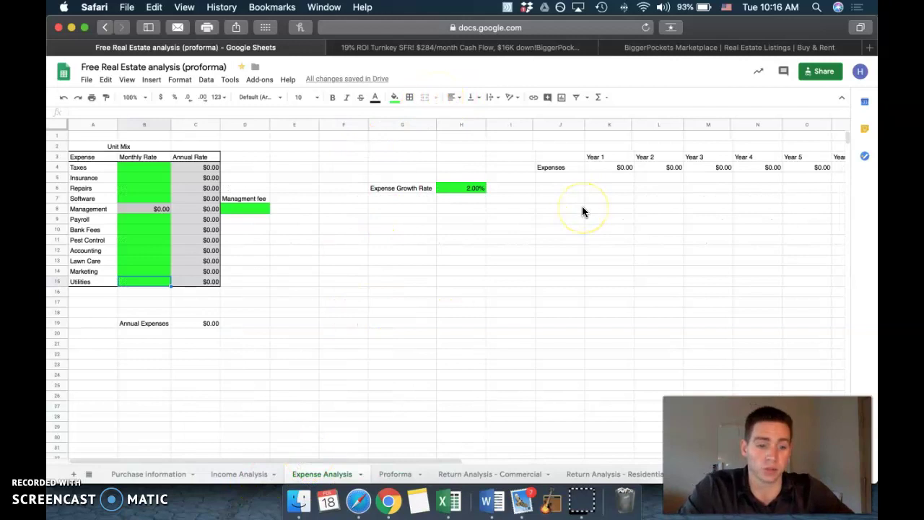
{"action": "left_click", "coordinate": [166, 168]}
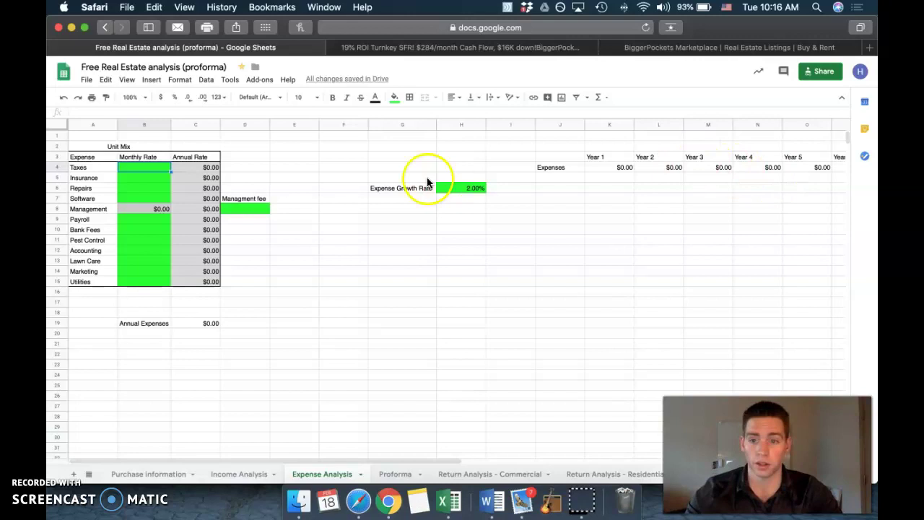
Step: Set monthly Taxes to $200 and review its annual formula and yearly projections
{"action": "left_click", "coordinate": [129, 160]}
{"action": "left_click", "coordinate": [137, 168]}
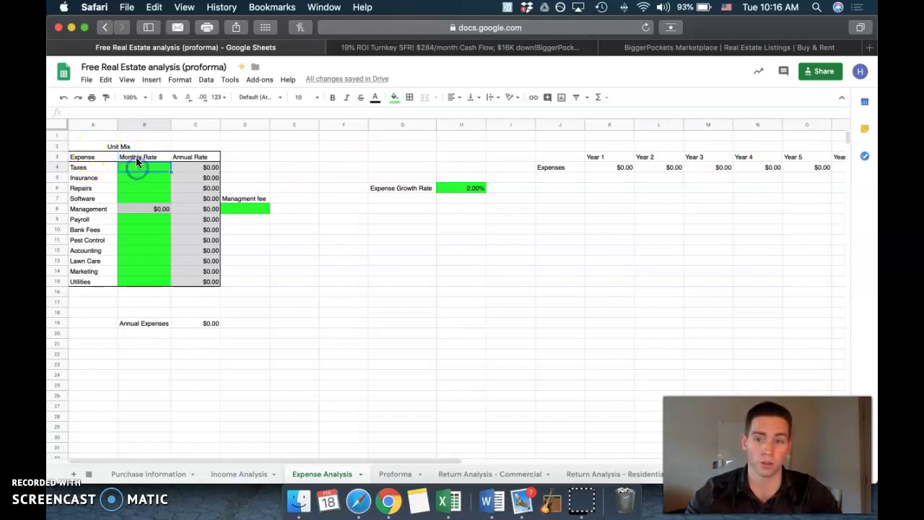
{"action": "type", "text": "200"}
{"action": "key", "text": "Return"}
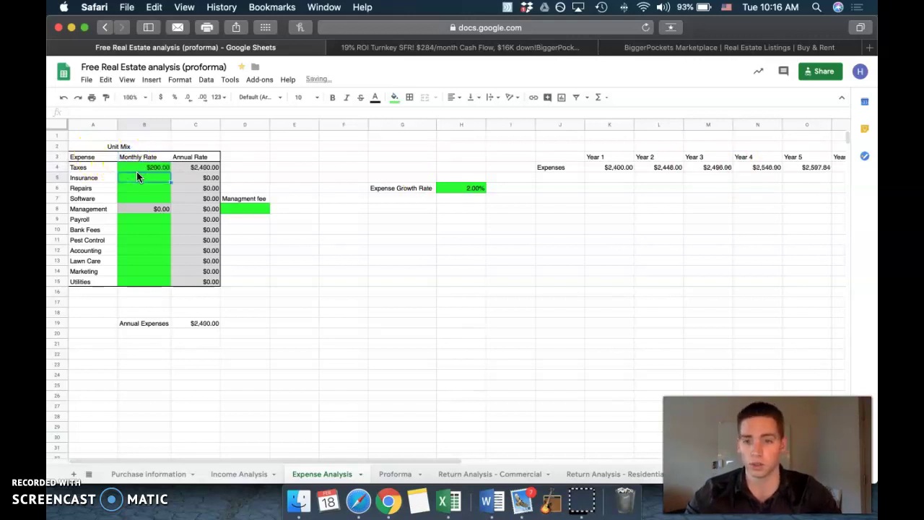
{"action": "left_click", "coordinate": [199, 168]}
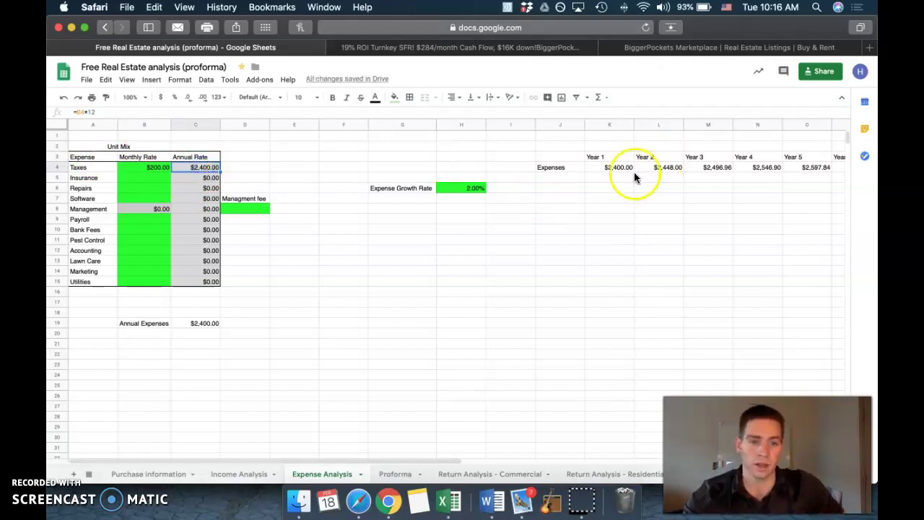
{"action": "left_click_drag", "start_coordinate": [619, 173], "coordinate": [811, 169]}
{"action": "left_click", "coordinate": [788, 209]}
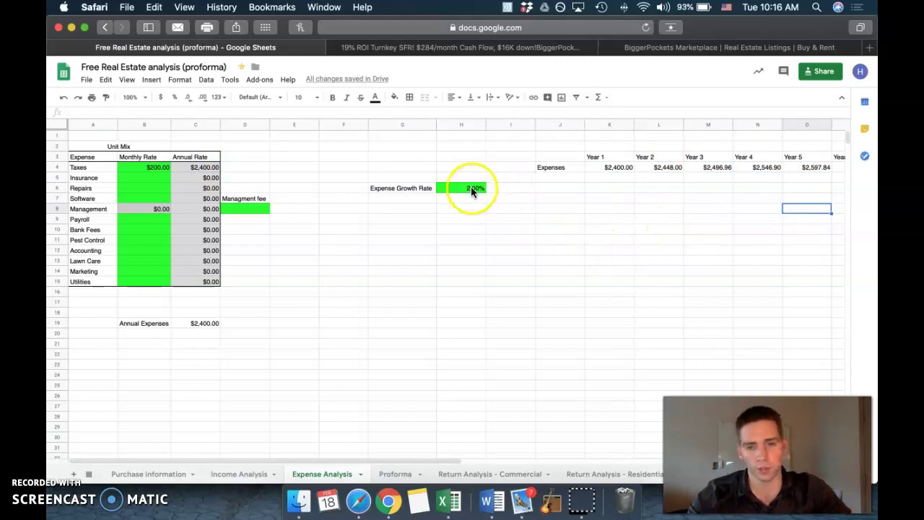
Step: Compare the Expense Growth Rate with Income Analysis's Rent Growth Rate and review expense projections
{"action": "left_click", "coordinate": [254, 474]}
{"action": "left_click", "coordinate": [448, 188]}
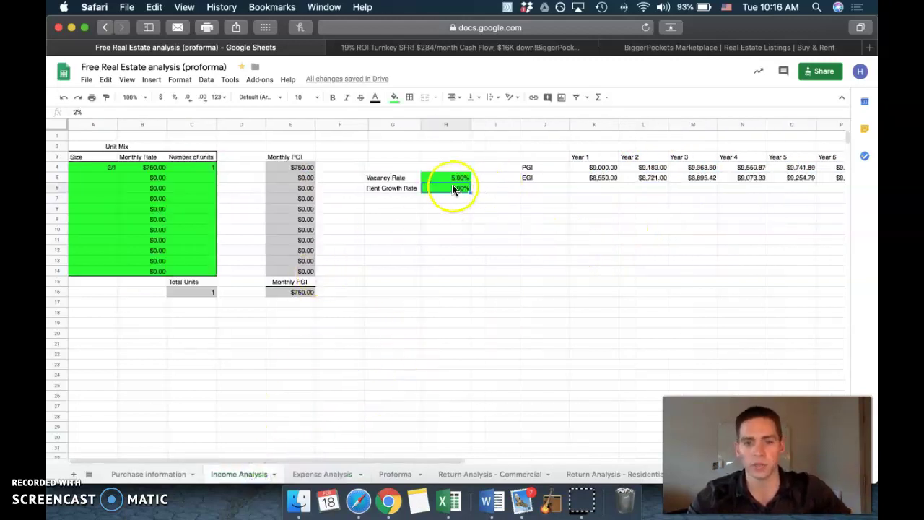
{"action": "left_click", "coordinate": [342, 477]}
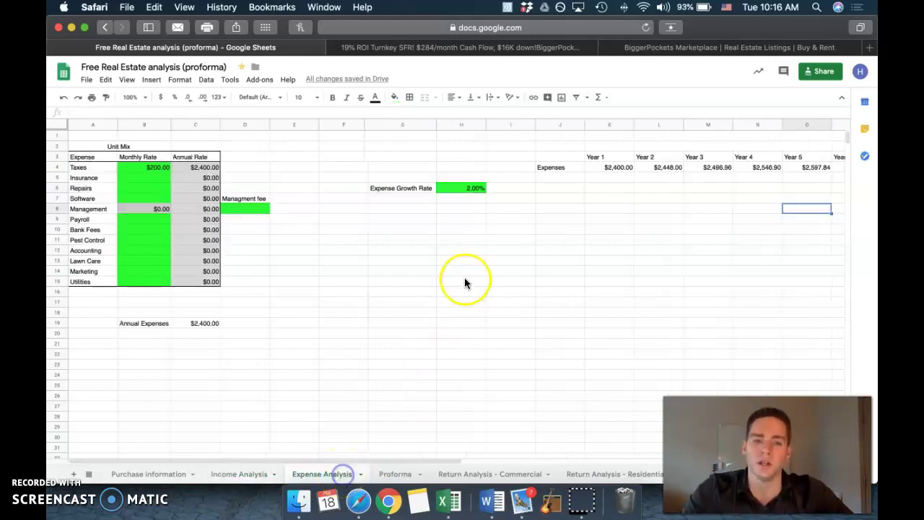
{"action": "left_click", "coordinate": [459, 187]}
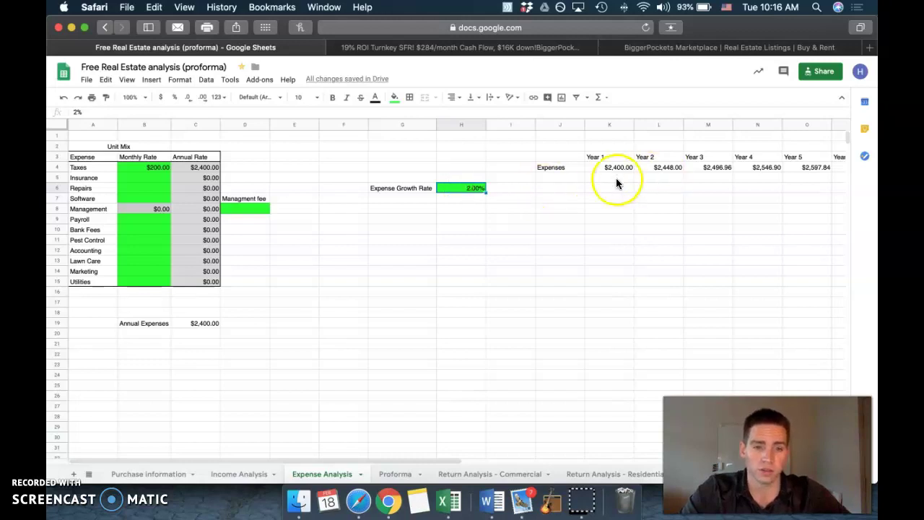
{"action": "left_click_drag", "start_coordinate": [610, 168], "coordinate": [746, 168]}
{"action": "left_click", "coordinate": [609, 229]}
{"action": "left_click", "coordinate": [625, 221]}
Step: Try a 3% Expense Growth Rate, then restore it to 2%
{"action": "left_click", "coordinate": [470, 187]}
{"action": "type", "text": "3"}
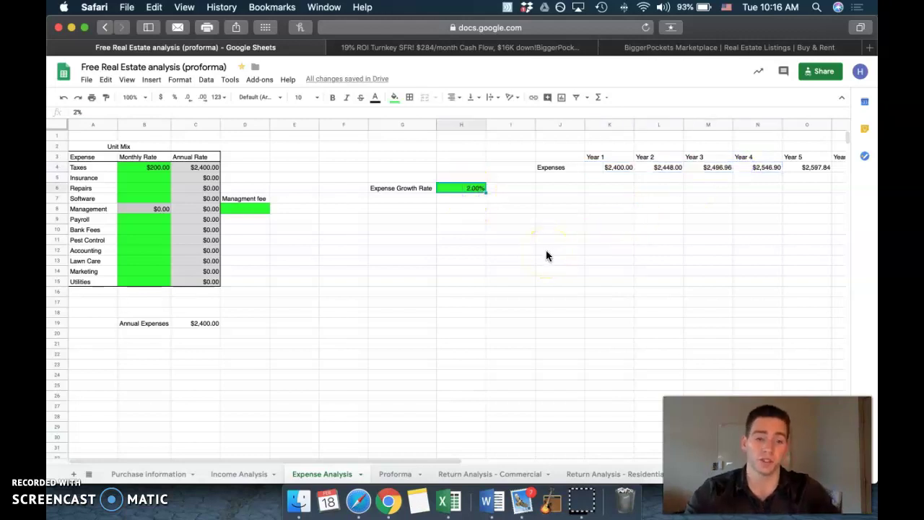
{"action": "key", "text": "Return"}
{"action": "key", "text": "Up"}
{"action": "type", "text": "2"}
{"action": "key", "text": "Return"}
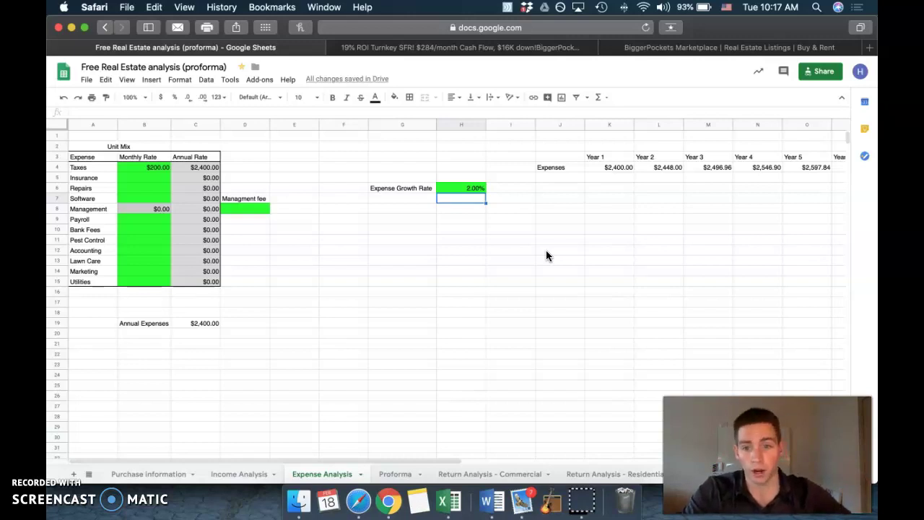
Step: Set monthly Insurance to $50 and Repairs to $100
{"action": "left_click", "coordinate": [81, 178]}
{"action": "left_click", "coordinate": [129, 178]}
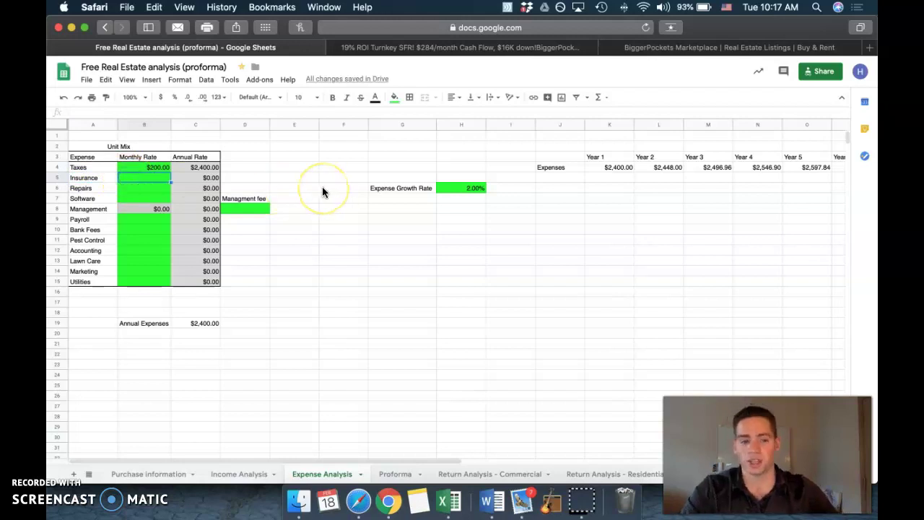
{"action": "type", "text": "50"}
{"action": "key", "text": "Return"}
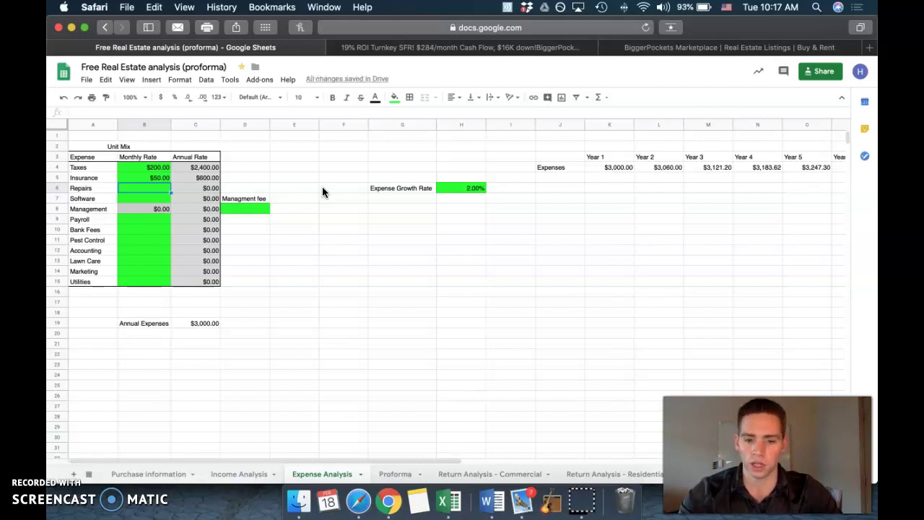
{"action": "type", "text": "100"}
{"action": "key", "text": "Return"}
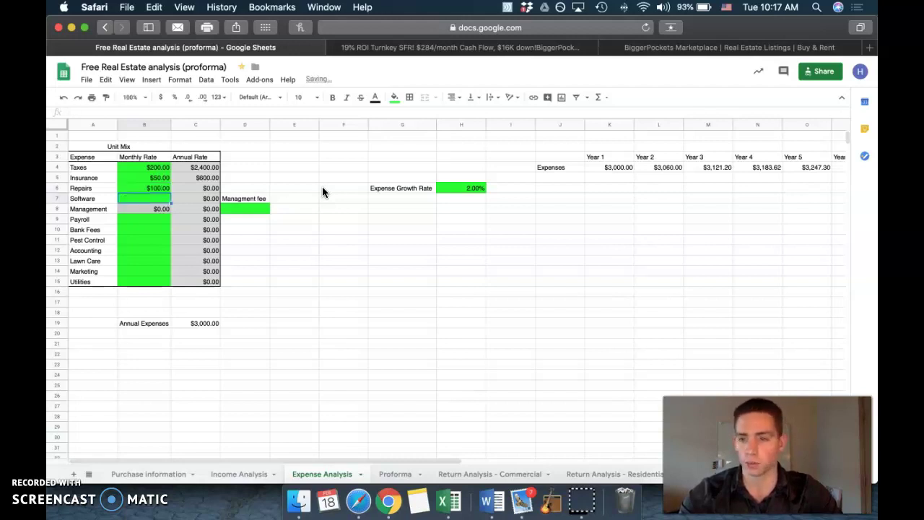
{"action": "key", "text": "Down"}
{"action": "key", "text": "Down"}
{"action": "key", "text": "Down"}
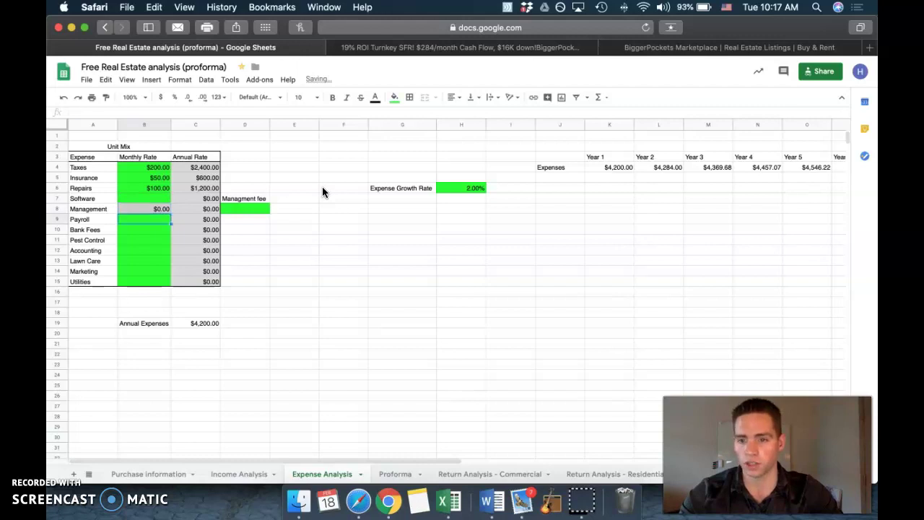
Step: Enter Bank Fees $10, Pest Control $40 and Utilities $35, leaving Accounting, Lawn Care and Marketing empty
{"action": "type", "text": "10"}
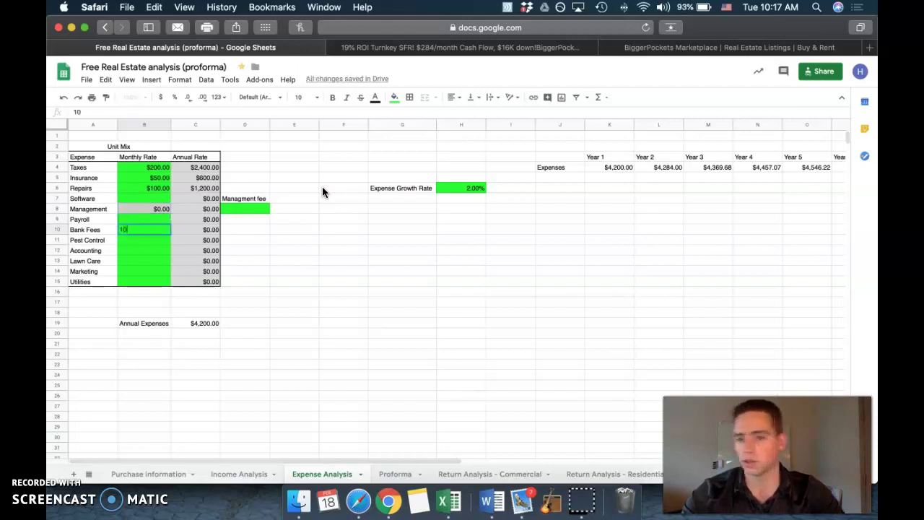
{"action": "key", "text": "Return"}
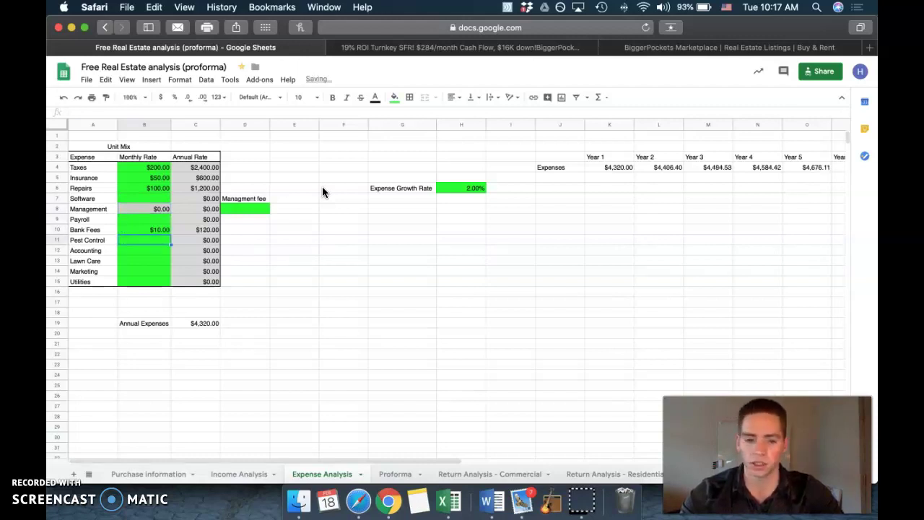
{"action": "type", "text": "40"}
{"action": "key", "text": "Return"}
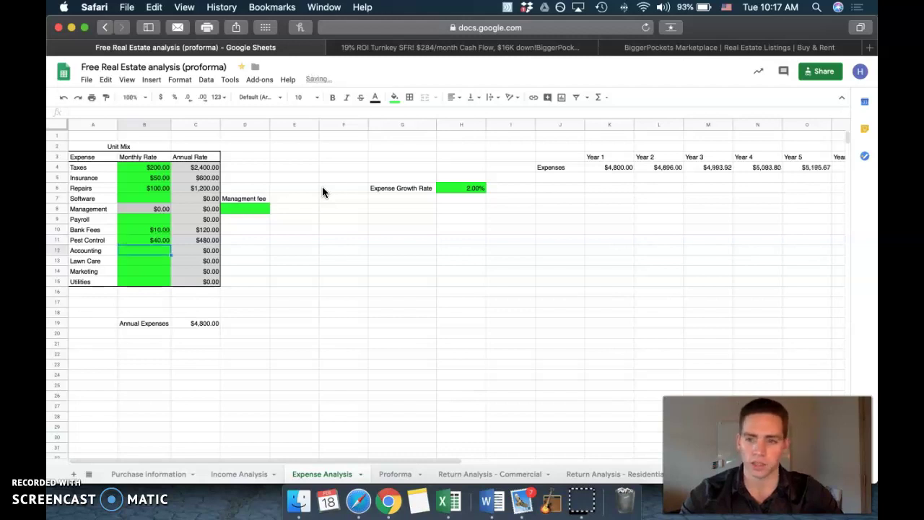
{"action": "key", "text": "Down"}
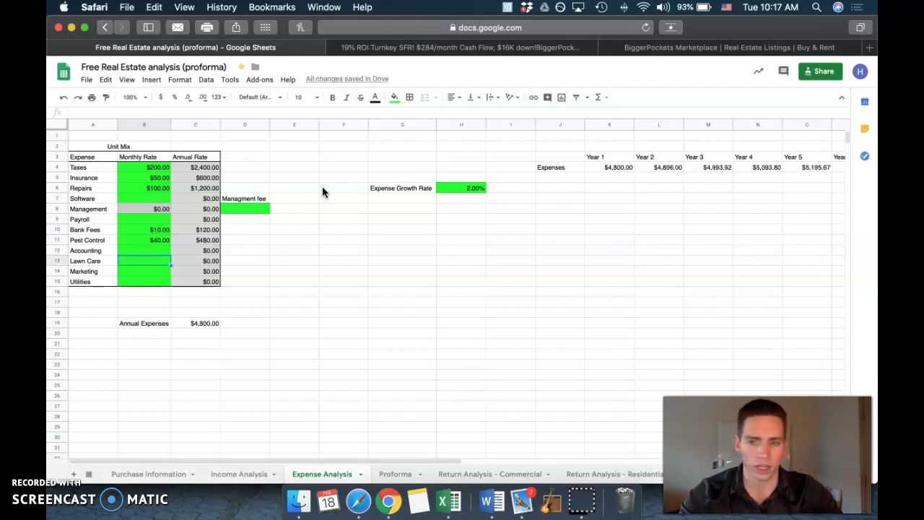
{"action": "key", "text": "Down"}
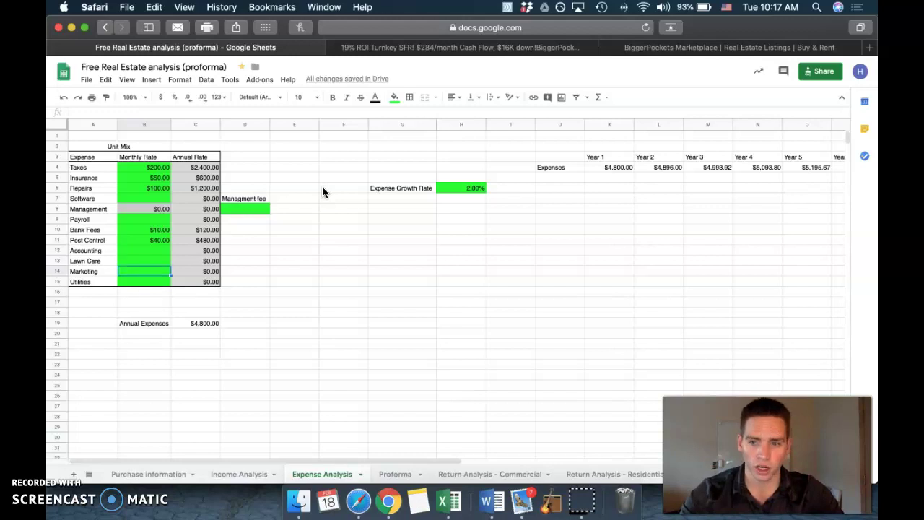
{"action": "key", "text": "Down"}
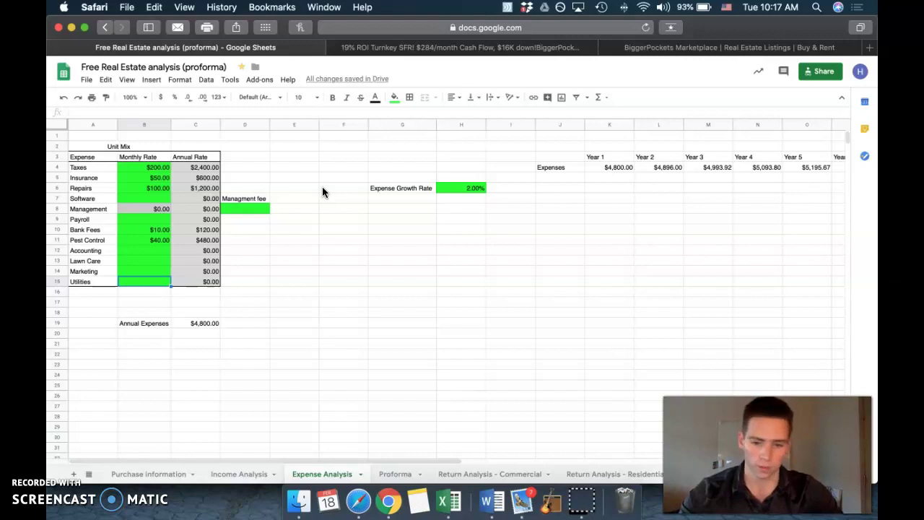
{"action": "type", "text": "35"}
{"action": "key", "text": "Return"}
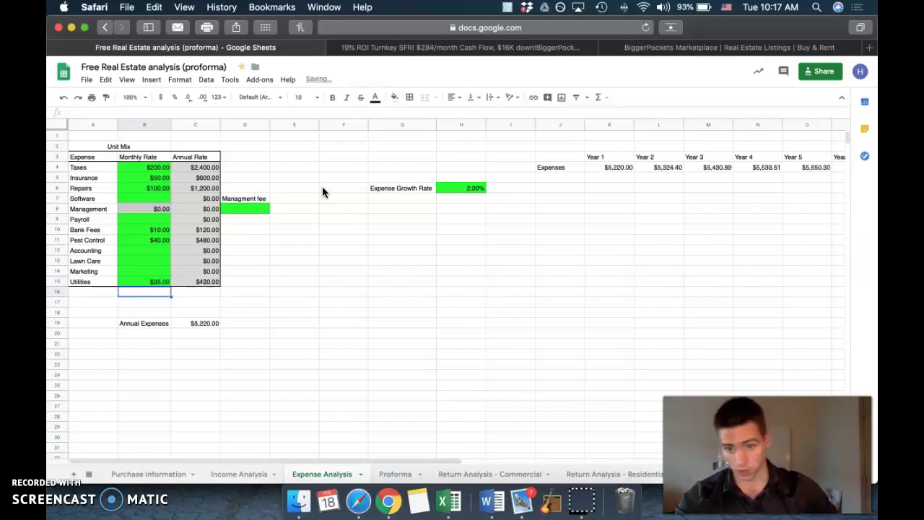
{"action": "scroll", "coordinate": [322, 187], "scroll_direction": "down", "scroll_amount": 3}
{"action": "scroll", "coordinate": [217, 189], "scroll_direction": "up", "scroll_amount": 2}
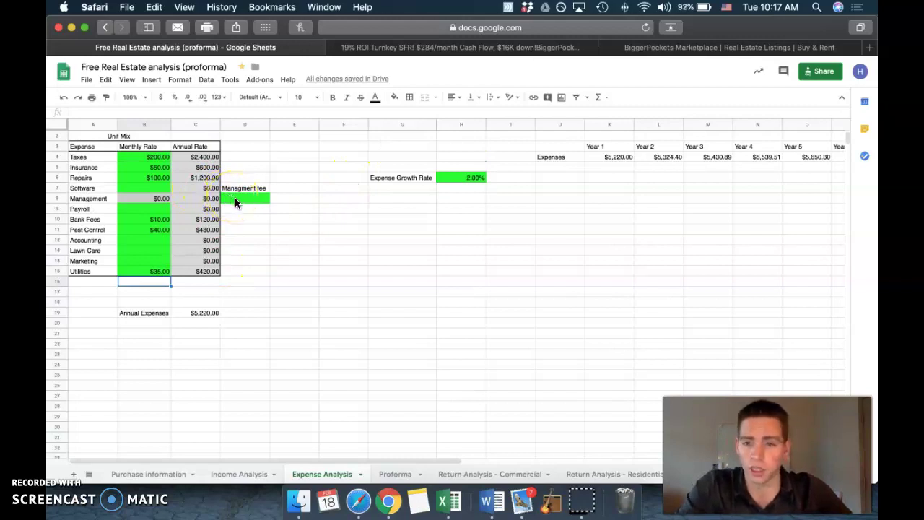
Step: Set the D8 management fee to 8%, then reset it to 0%
{"action": "left_click", "coordinate": [234, 197]}
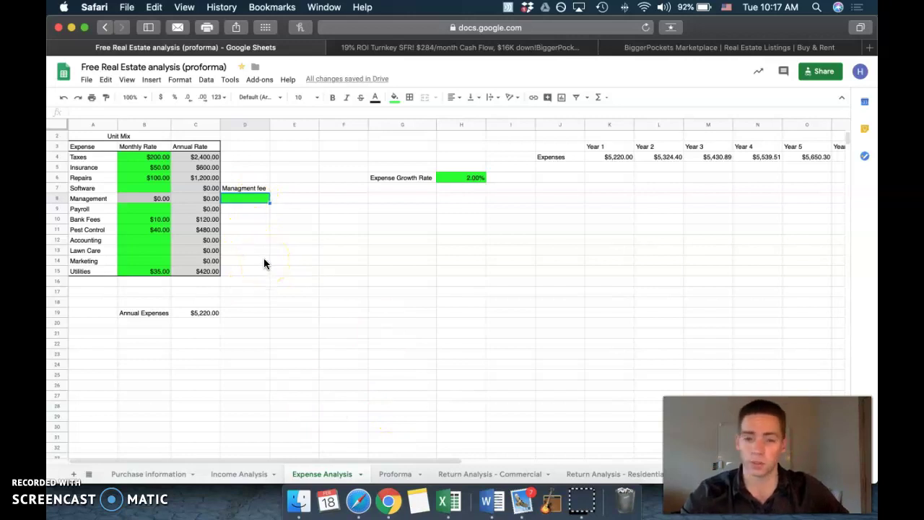
{"action": "type", "text": "8%"}
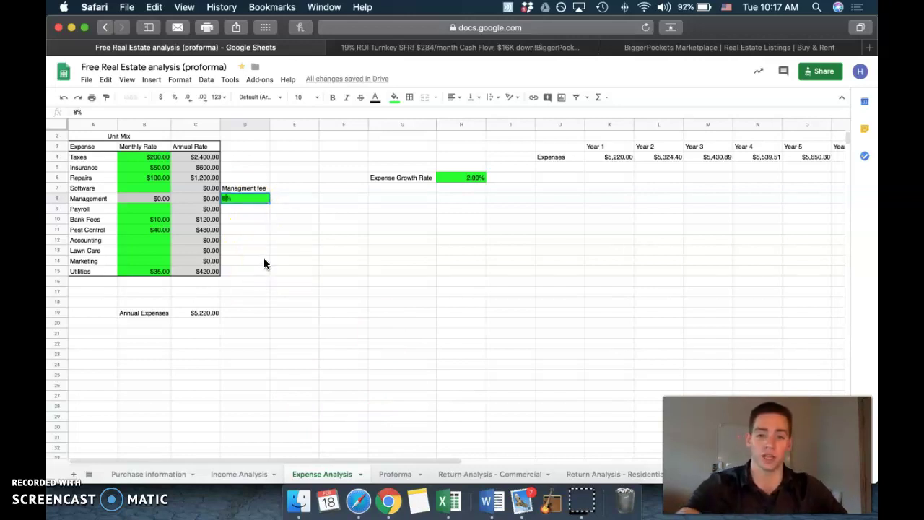
{"action": "key", "text": "Return"}
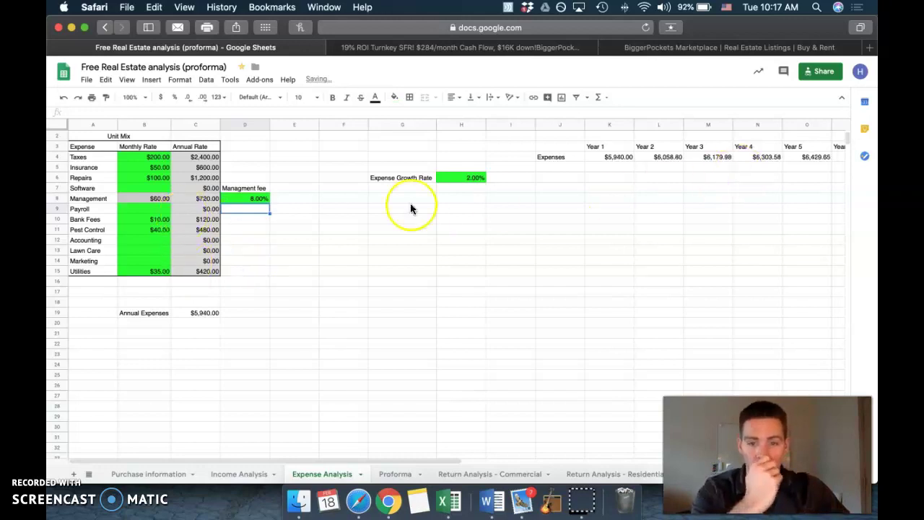
{"action": "left_click", "coordinate": [250, 201]}
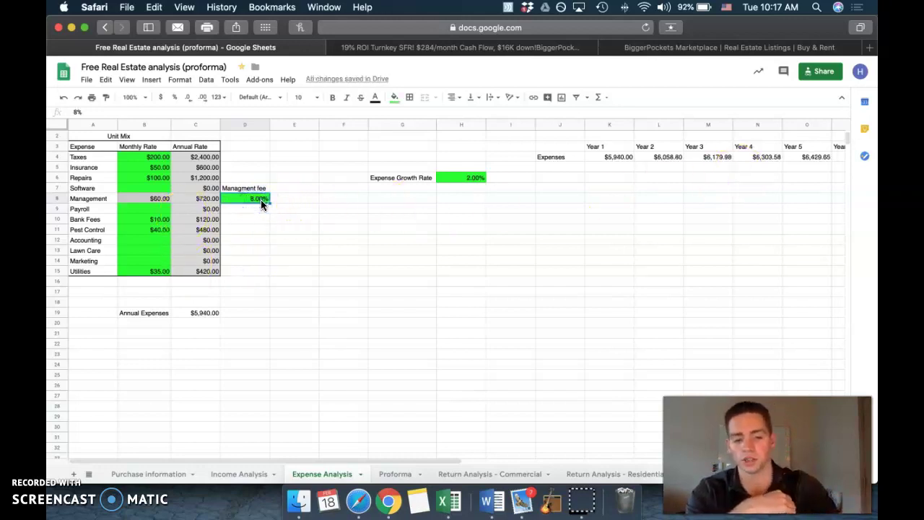
{"action": "type", "text": "0"}
{"action": "key", "text": "Return"}
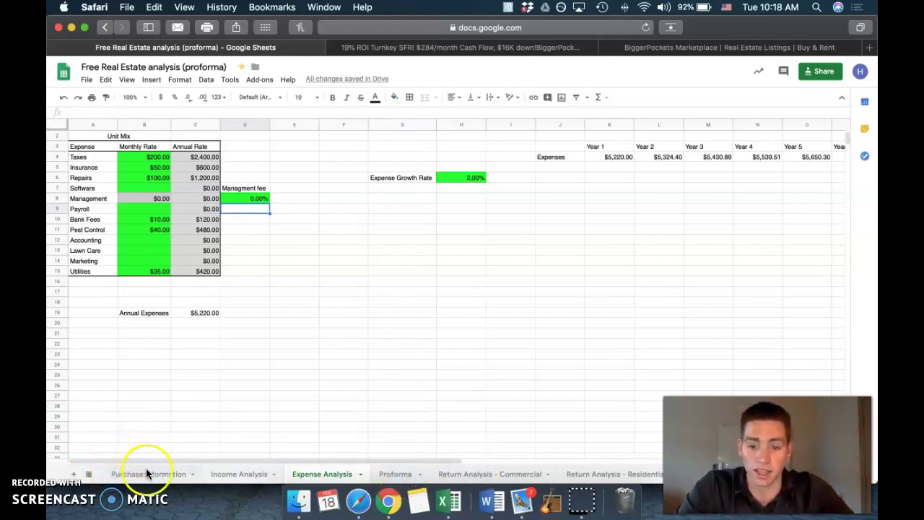
Step: Check the Proforma FMV cell C31, then return to Purchase Information after glancing at the BiggerPockets listing
{"action": "left_click", "coordinate": [391, 474]}
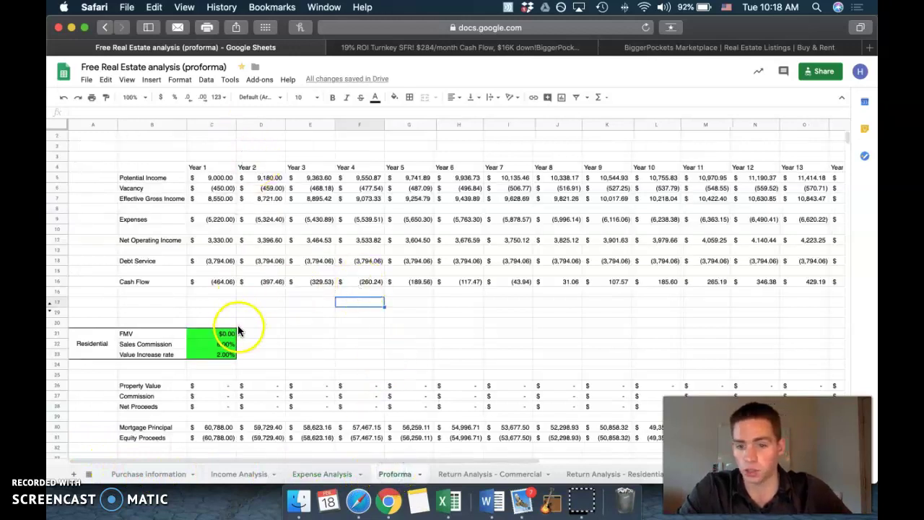
{"action": "left_click", "coordinate": [219, 333]}
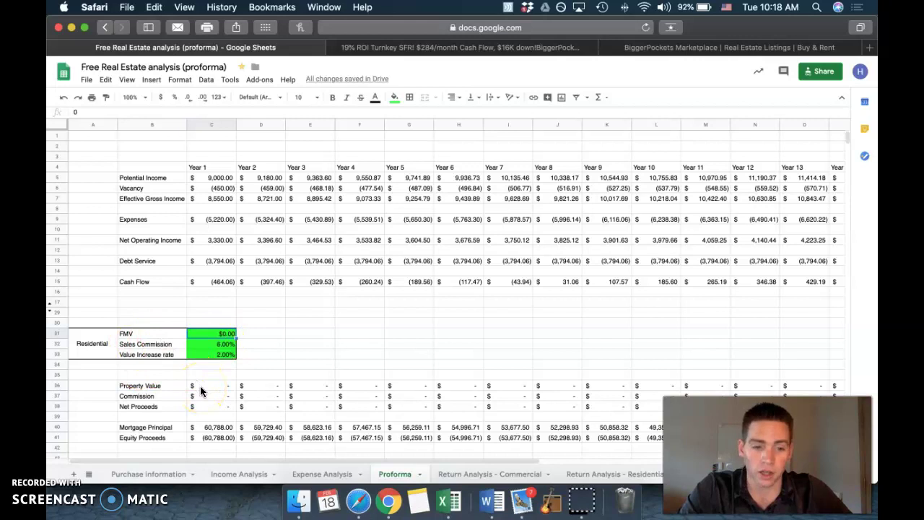
{"action": "left_click", "coordinate": [166, 474]}
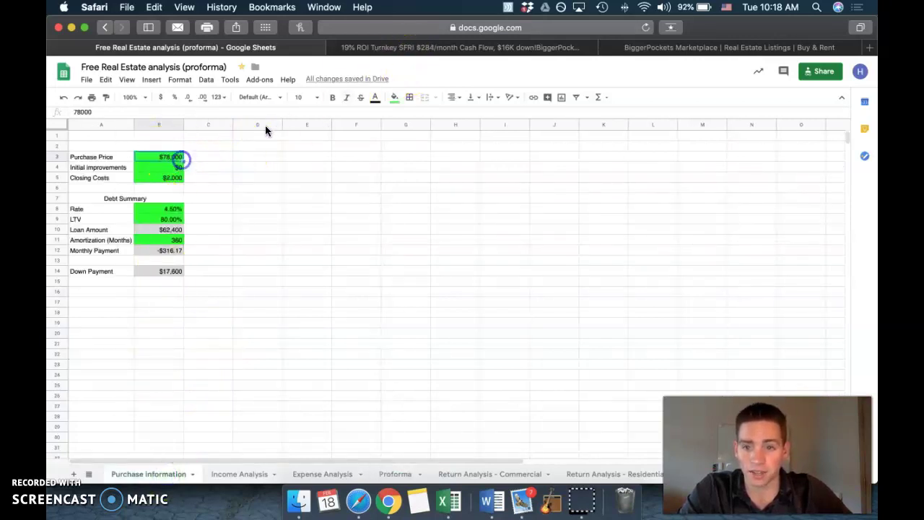
{"action": "left_click", "coordinate": [363, 48]}
{"action": "mouse_move", "coordinate": [312, 80]}
{"action": "left_click", "coordinate": [293, 47]}
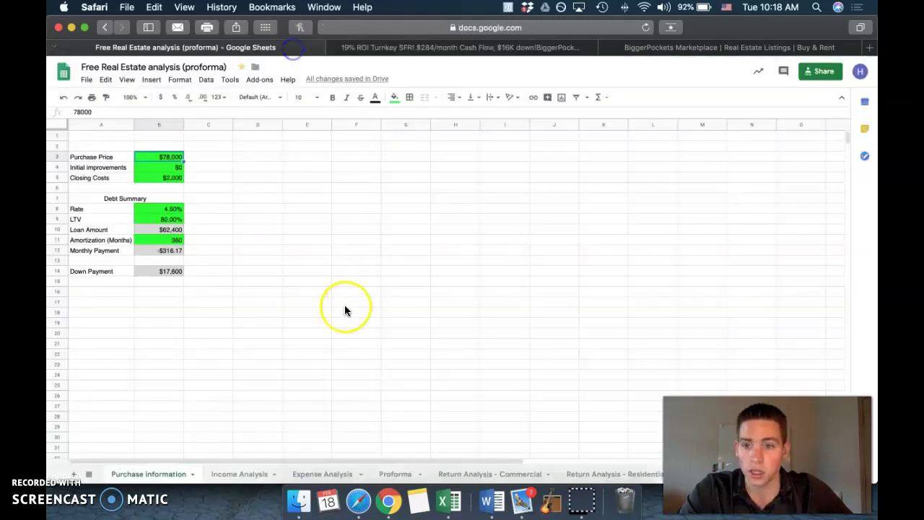
Step: Enter 78000 as the Proforma FMV in C31 and review the commission, growth and Year 1–2 property values
{"action": "left_click", "coordinate": [383, 474]}
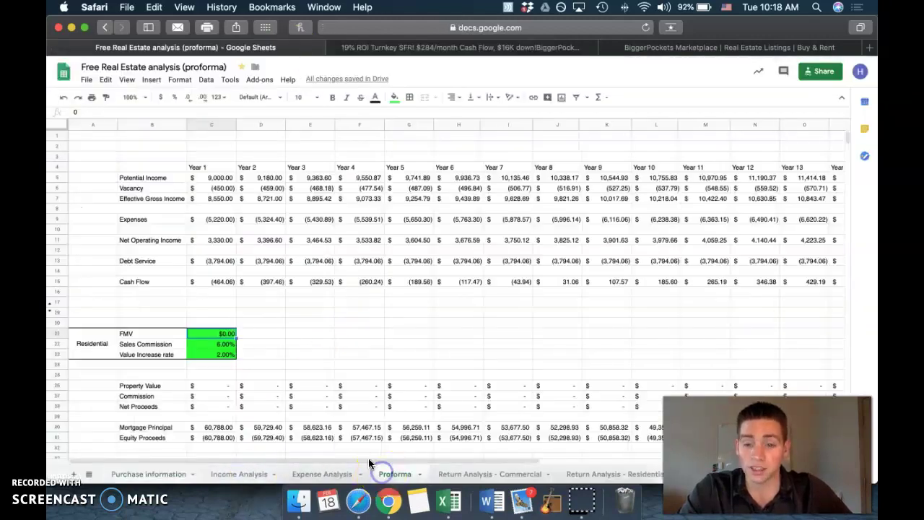
{"action": "type", "text": "78000"}
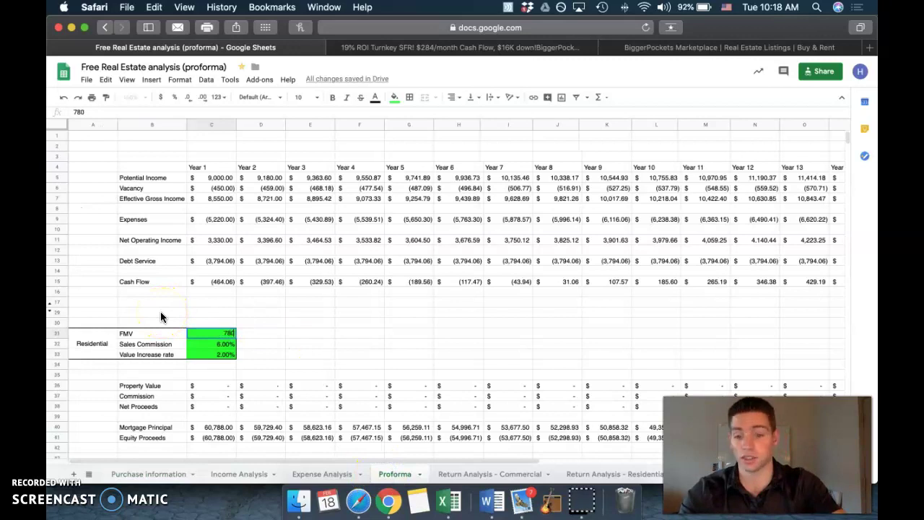
{"action": "key", "text": "Return"}
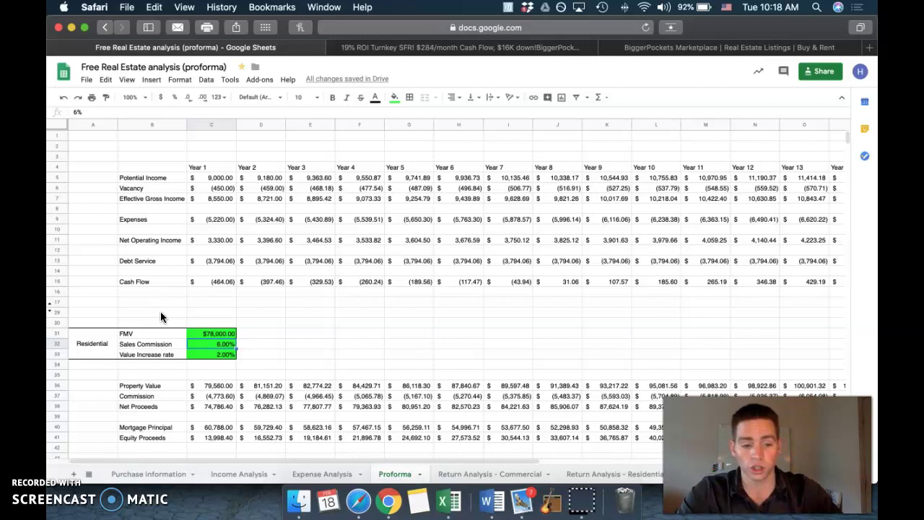
{"action": "left_click_drag", "start_coordinate": [217, 333], "coordinate": [231, 351]}
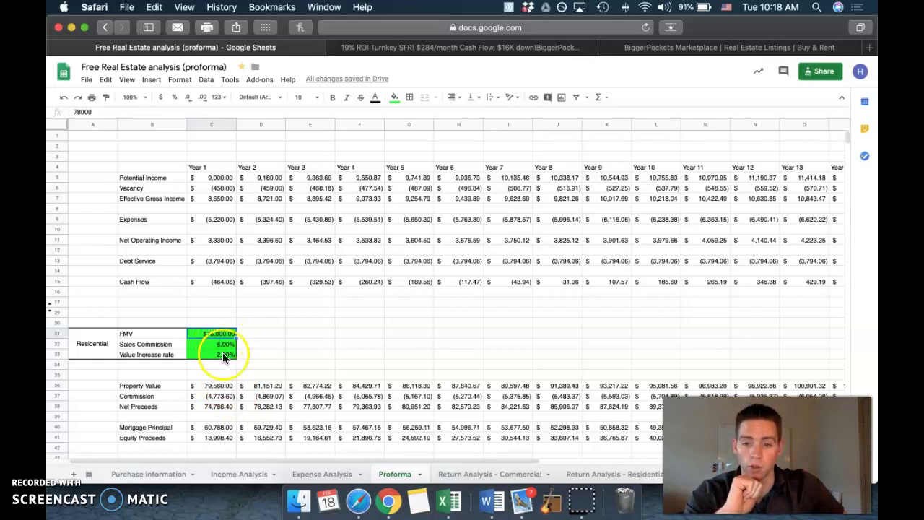
{"action": "left_click_drag", "start_coordinate": [217, 385], "coordinate": [277, 381]}
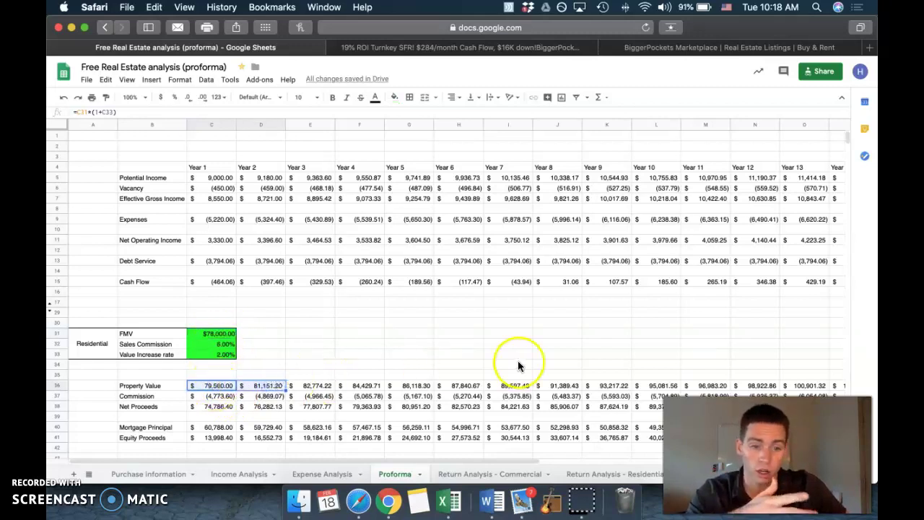
{"action": "scroll", "coordinate": [512, 363], "scroll_direction": "right", "scroll_amount": 5}
{"action": "scroll", "coordinate": [451, 309], "scroll_direction": "left", "scroll_amount": 5}
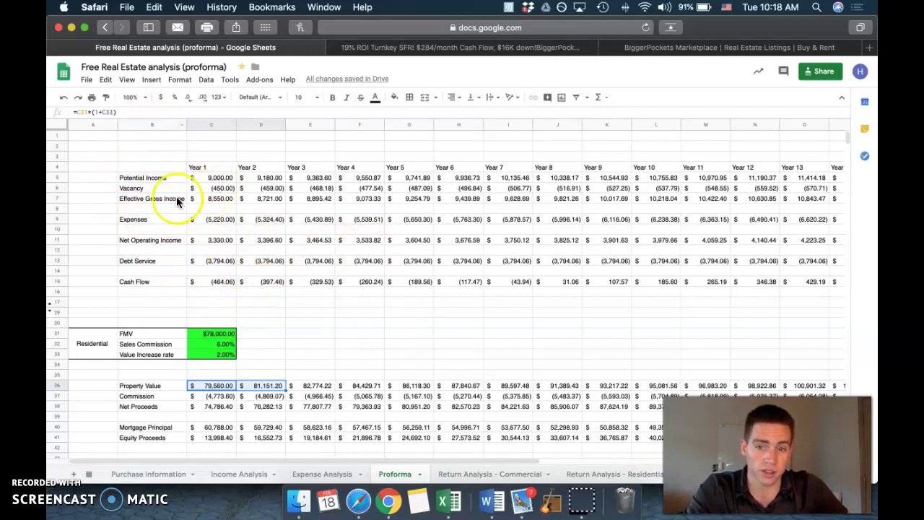
{"action": "left_click", "coordinate": [271, 385]}
{"action": "scroll", "coordinate": [238, 405], "scroll_direction": "down", "scroll_amount": 1}
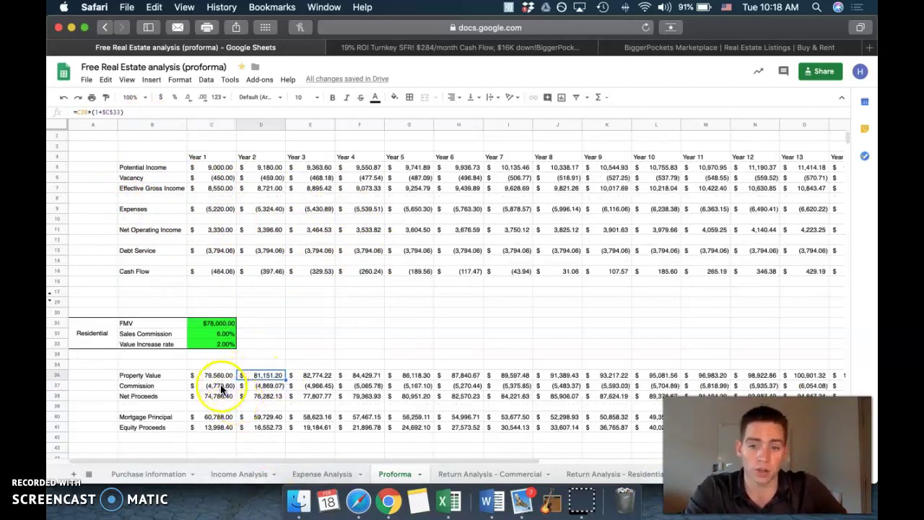
{"action": "left_click_drag", "start_coordinate": [213, 433], "coordinate": [367, 427]}
{"action": "left_click", "coordinate": [439, 429]}
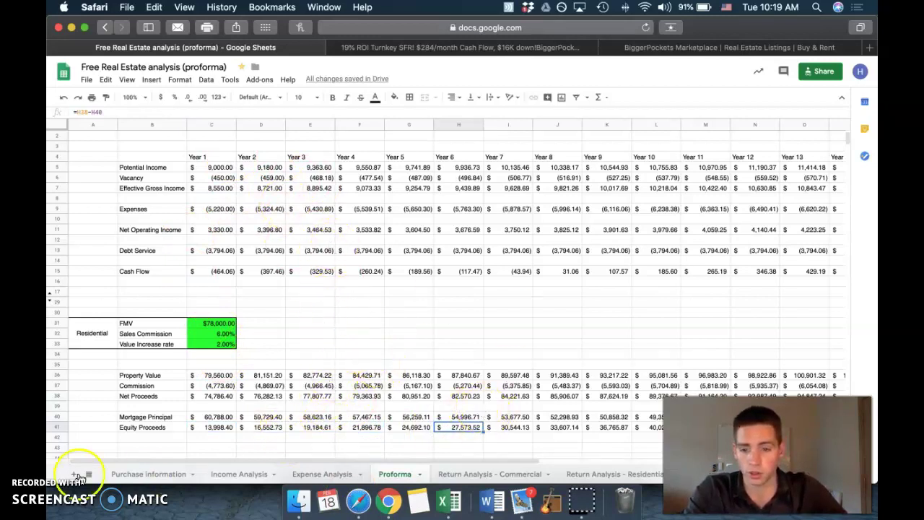
{"action": "left_click", "coordinate": [160, 334]}
{"action": "left_click", "coordinate": [160, 344]}
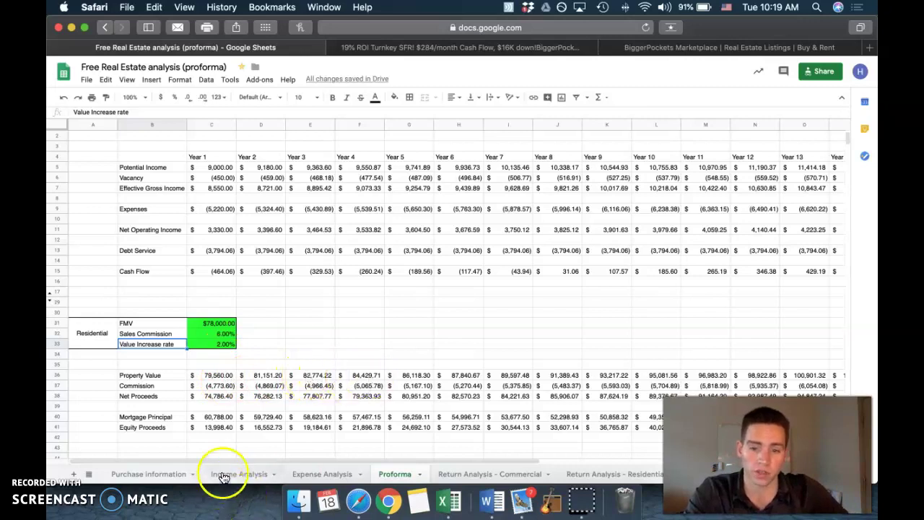
{"action": "left_click", "coordinate": [214, 345]}
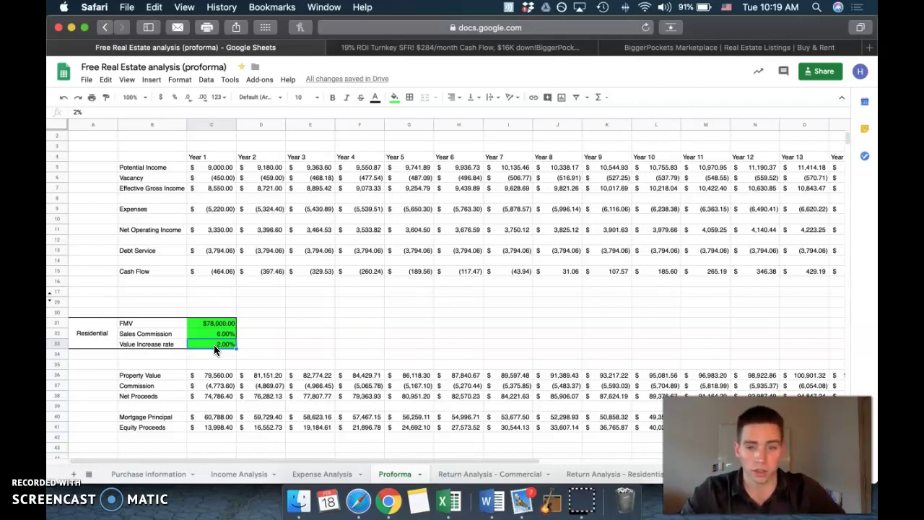
{"action": "left_click", "coordinate": [221, 272]}
{"action": "left_click", "coordinate": [220, 344]}
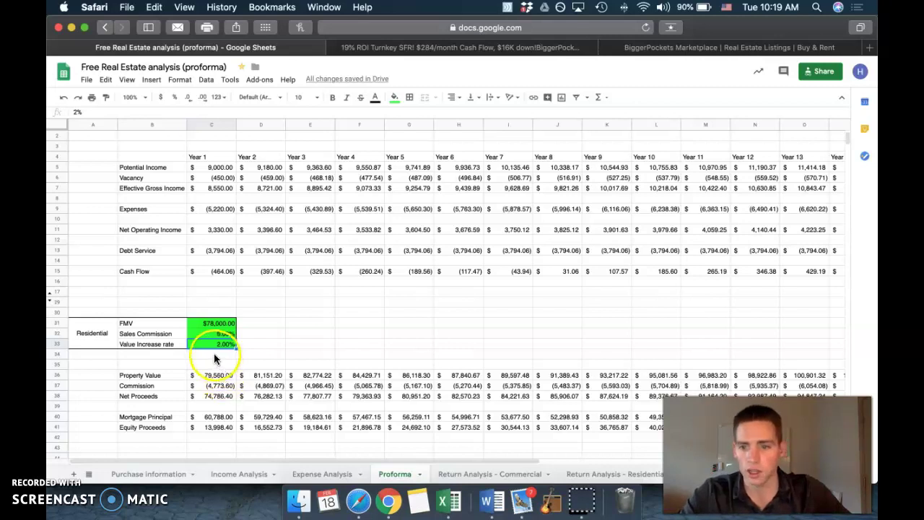
{"action": "left_click", "coordinate": [157, 345]}
{"action": "left_click", "coordinate": [220, 344]}
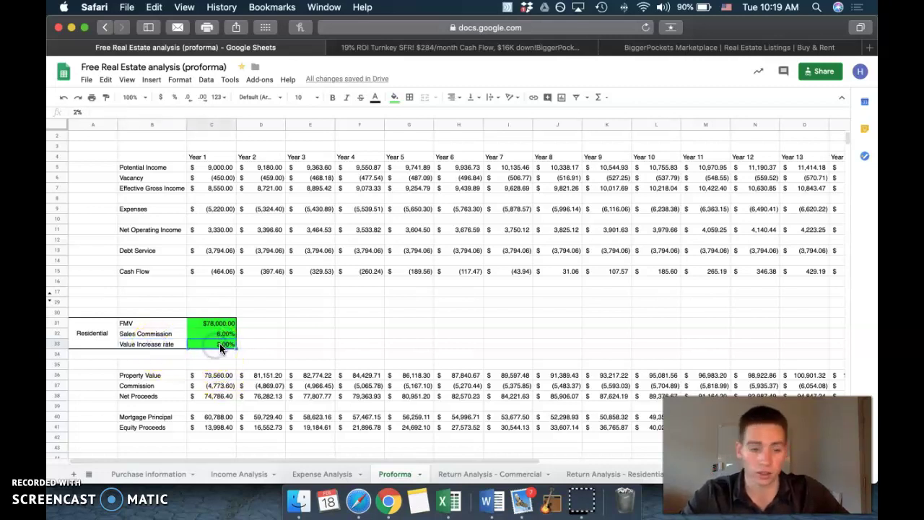
{"action": "left_click", "coordinate": [214, 375]}
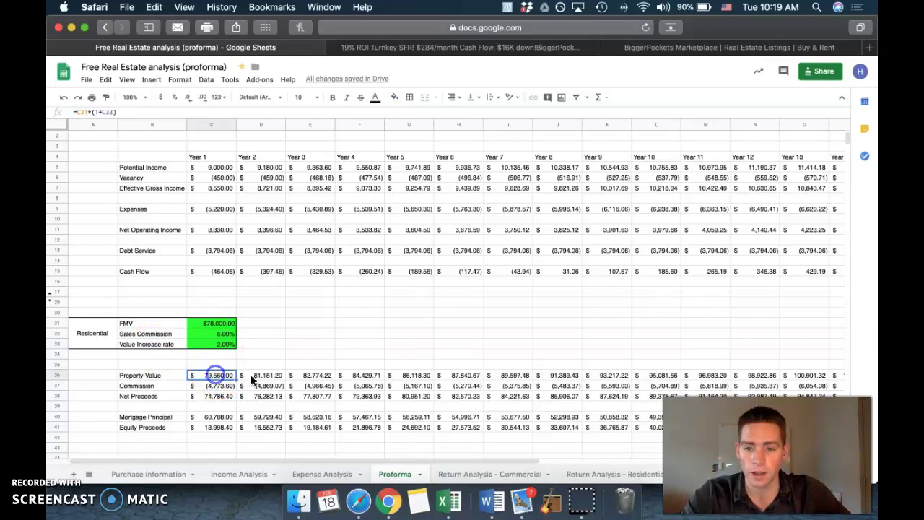
{"action": "left_click", "coordinate": [258, 375]}
{"action": "left_click", "coordinate": [304, 376]}
{"action": "left_click", "coordinate": [350, 375]}
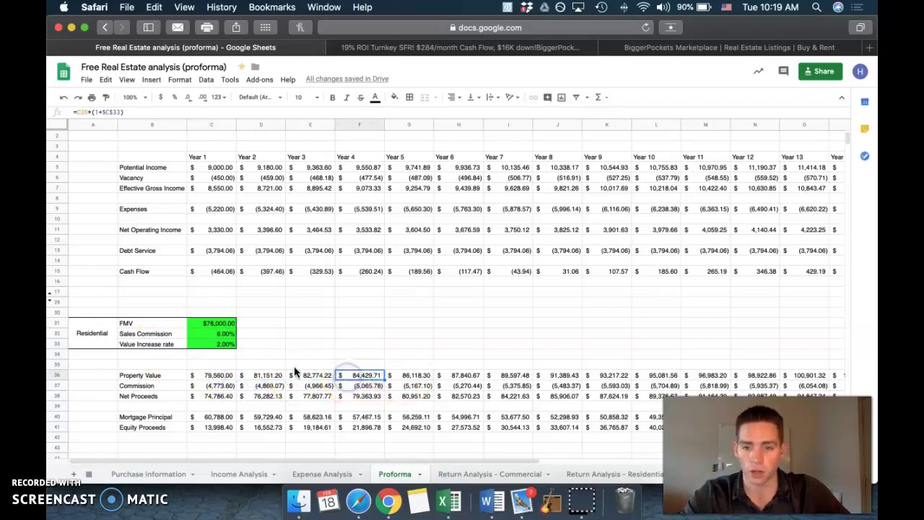
{"action": "left_click", "coordinate": [200, 332]}
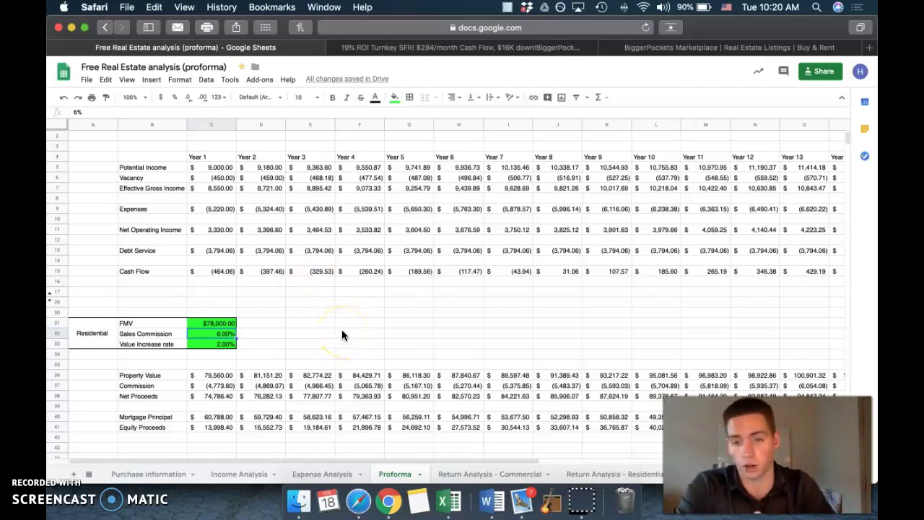
{"action": "left_click_drag", "start_coordinate": [624, 468], "coordinate": [403, 470]}
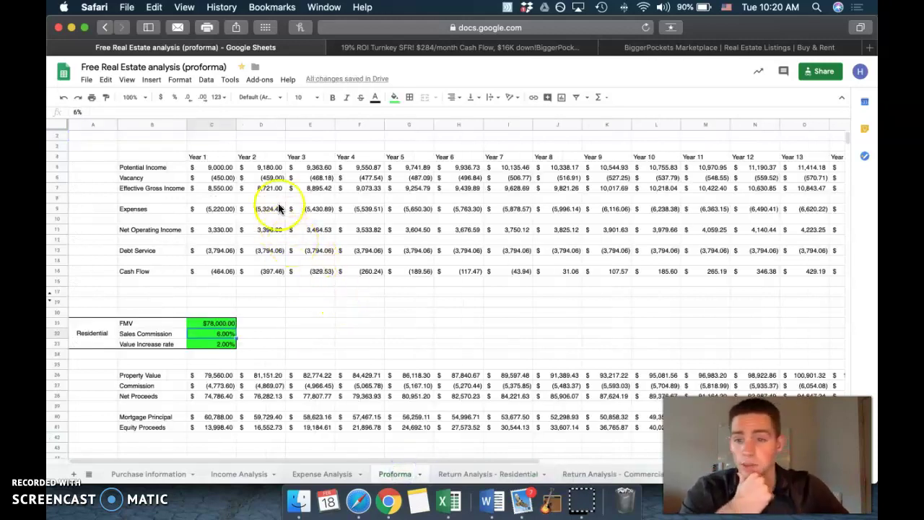
{"action": "left_click", "coordinate": [139, 172]}
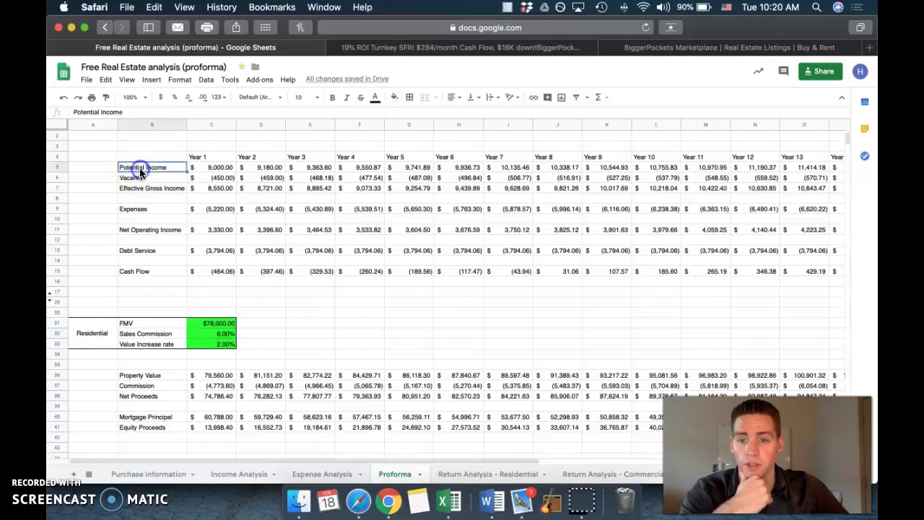
{"action": "left_click", "coordinate": [224, 179]}
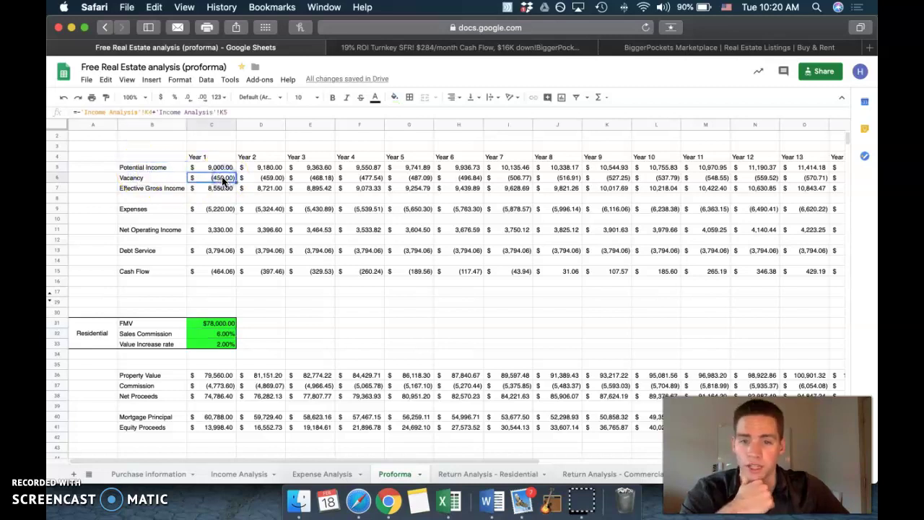
{"action": "left_click", "coordinate": [142, 188]}
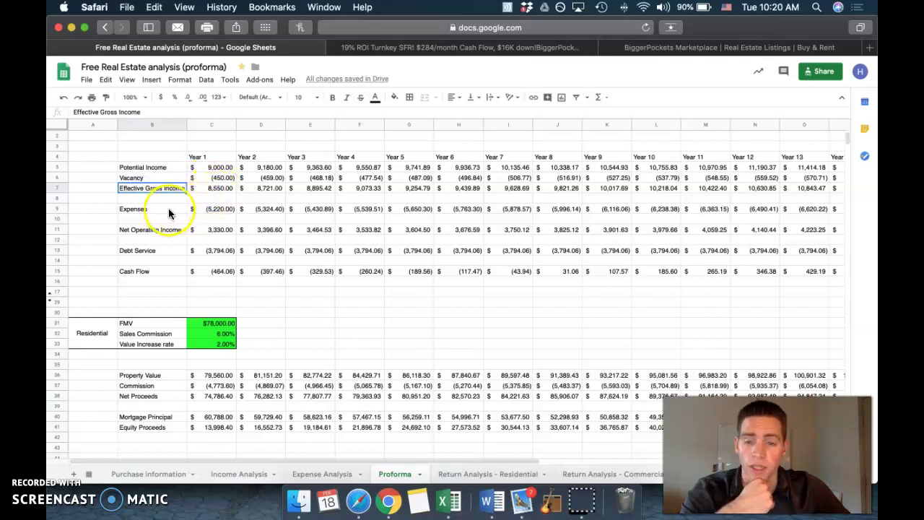
{"action": "left_click", "coordinate": [207, 207]}
{"action": "left_click", "coordinate": [217, 186]}
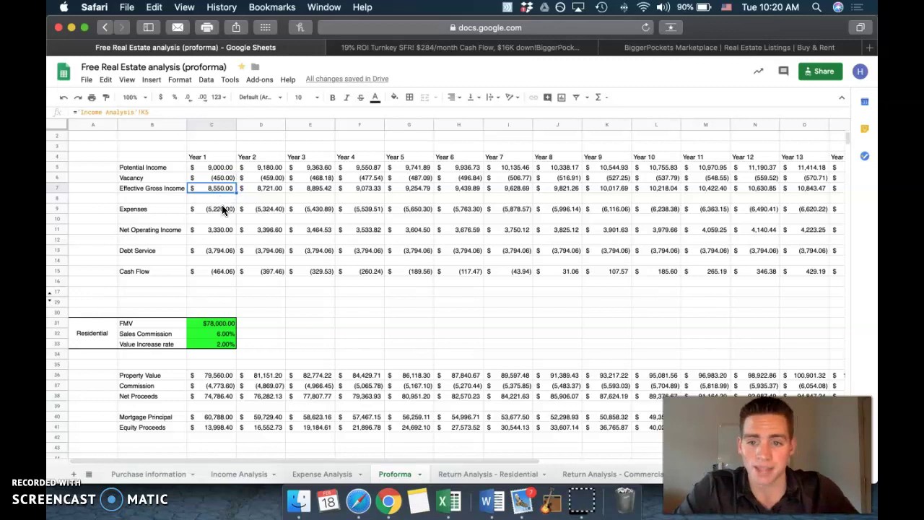
{"action": "left_click", "coordinate": [225, 208]}
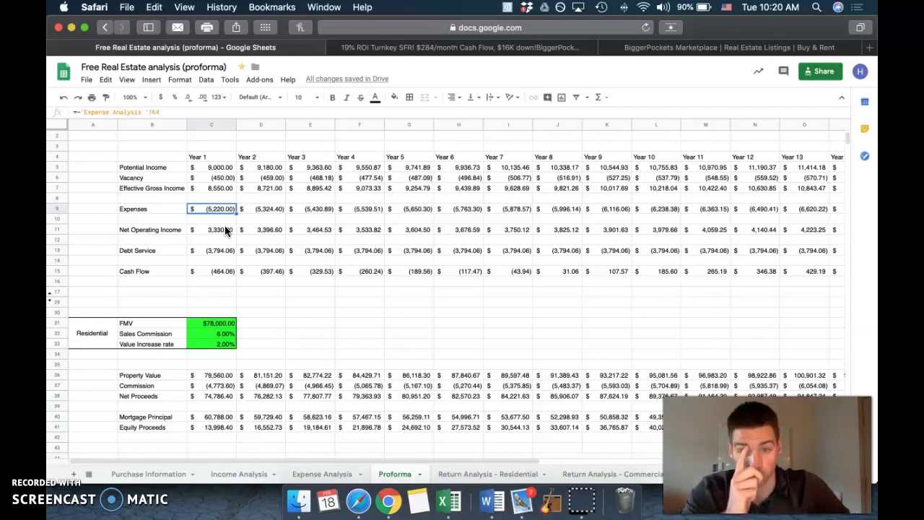
{"action": "left_click", "coordinate": [224, 230]}
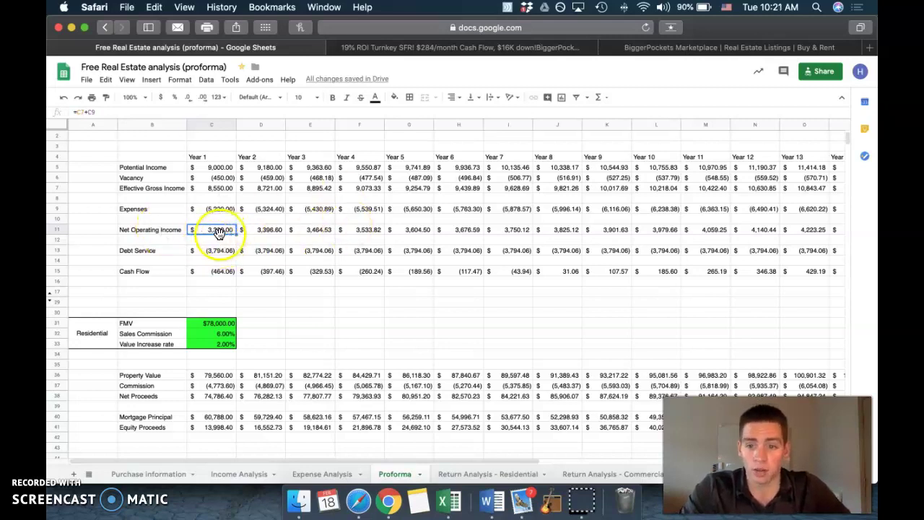
Step: Inspect the Proforma's Year 1 debt service, net operating income and cash flow, then show Purchase information
{"action": "scroll", "coordinate": [229, 233], "scroll_direction": "down", "scroll_amount": 1}
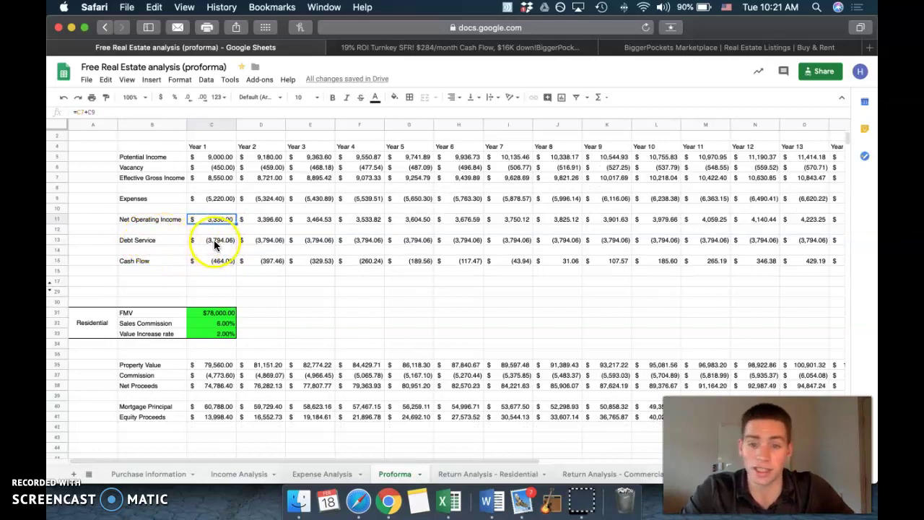
{"action": "left_click", "coordinate": [213, 241]}
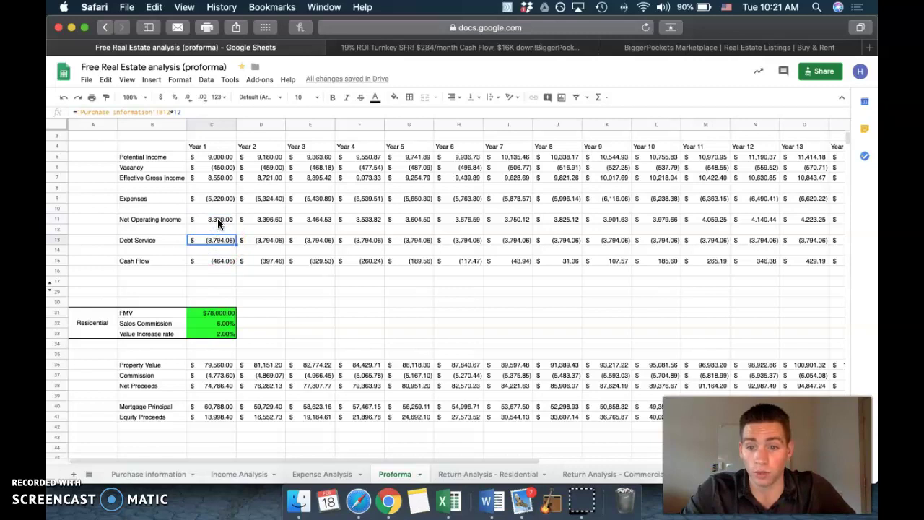
{"action": "left_click", "coordinate": [217, 221]}
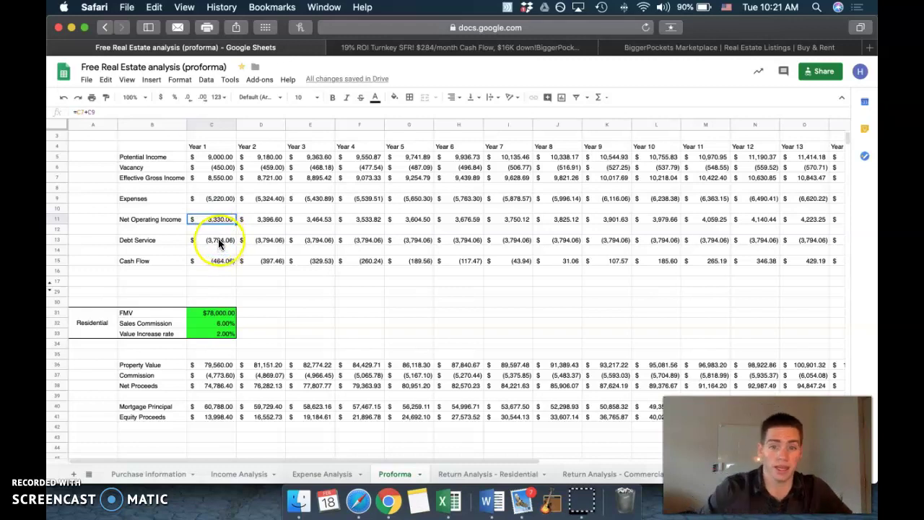
{"action": "left_click", "coordinate": [223, 264]}
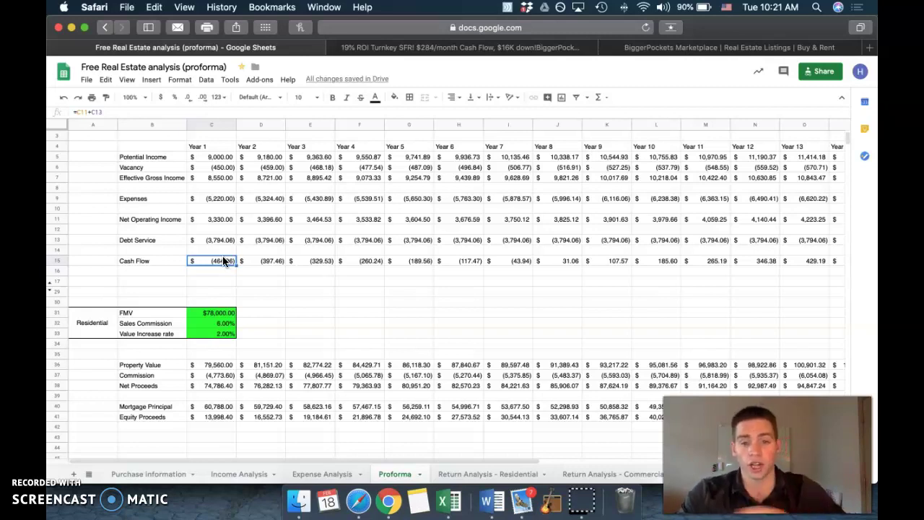
{"action": "left_click", "coordinate": [158, 474]}
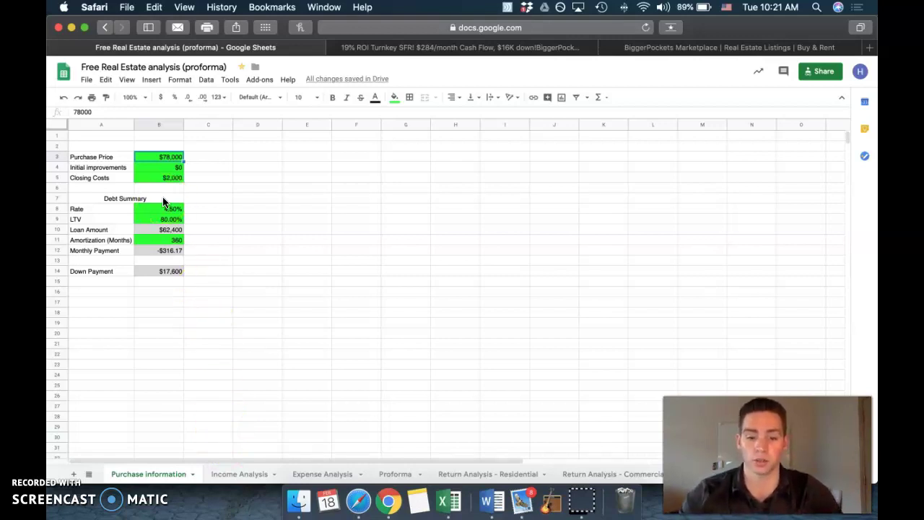
Step: Lower the purchase price in B3 to $70,000 and go to the Proforma
{"action": "type", "text": "70000"}
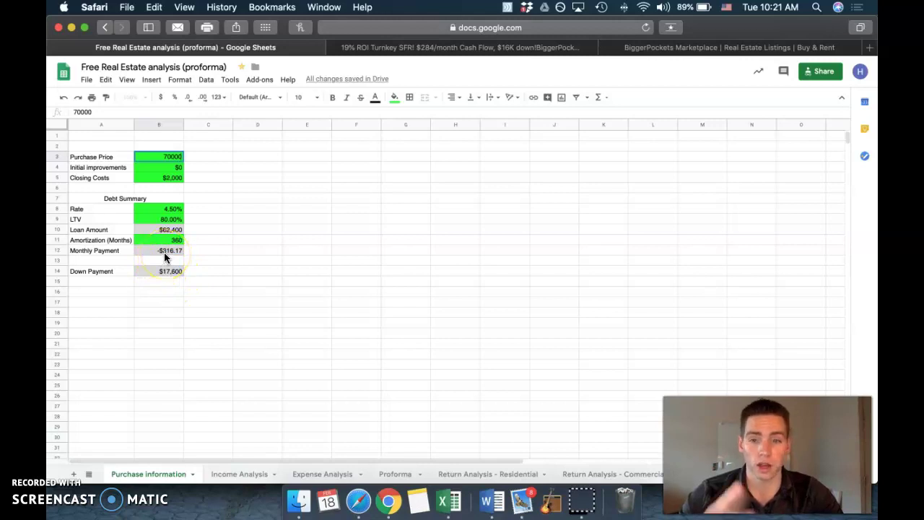
{"action": "key", "text": "Return"}
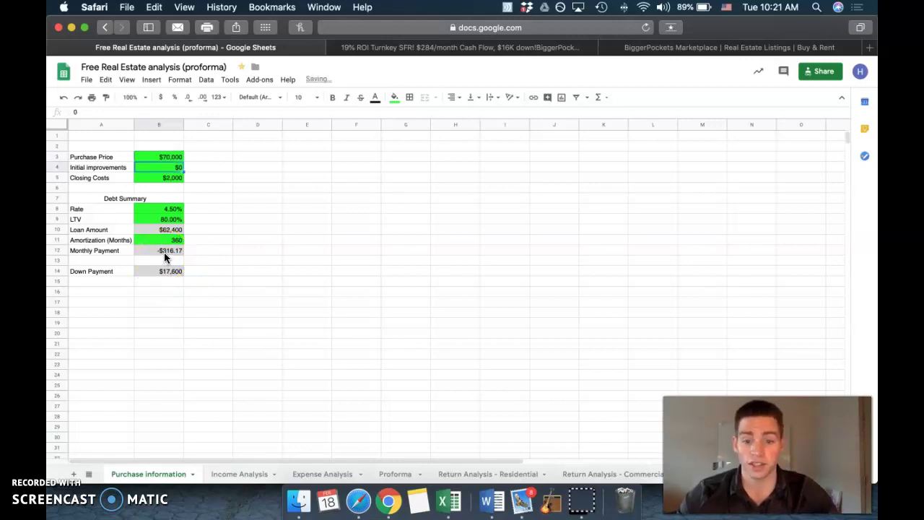
{"action": "left_click", "coordinate": [391, 477]}
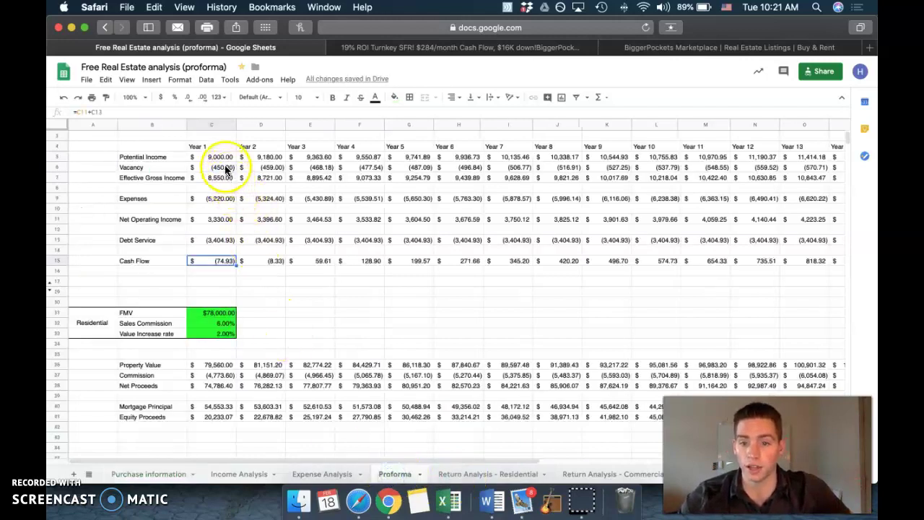
Step: Check the recalculated Year 1 NOI and debt service, then return to Purchase information
{"action": "left_click", "coordinate": [210, 220]}
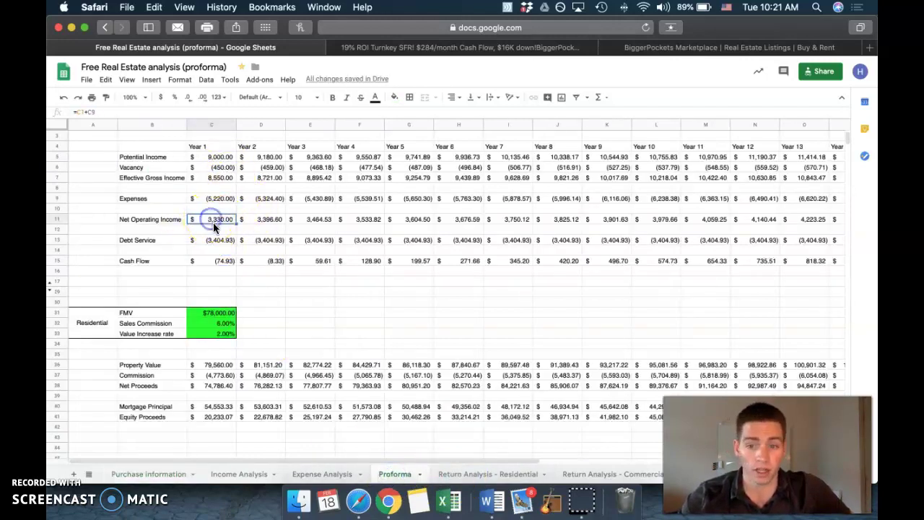
{"action": "left_click", "coordinate": [207, 241]}
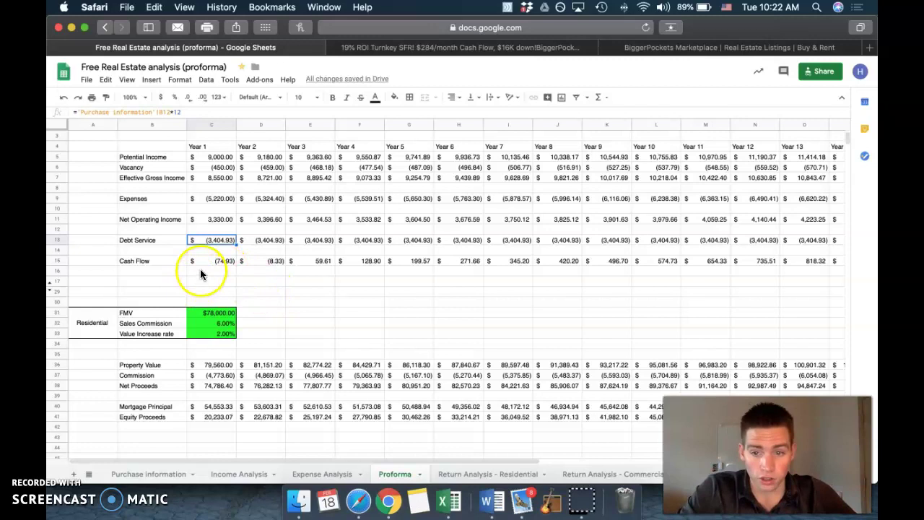
{"action": "left_click", "coordinate": [157, 473]}
Step: Set the purchase price in B3 to $60,000
{"action": "left_click", "coordinate": [166, 156]}
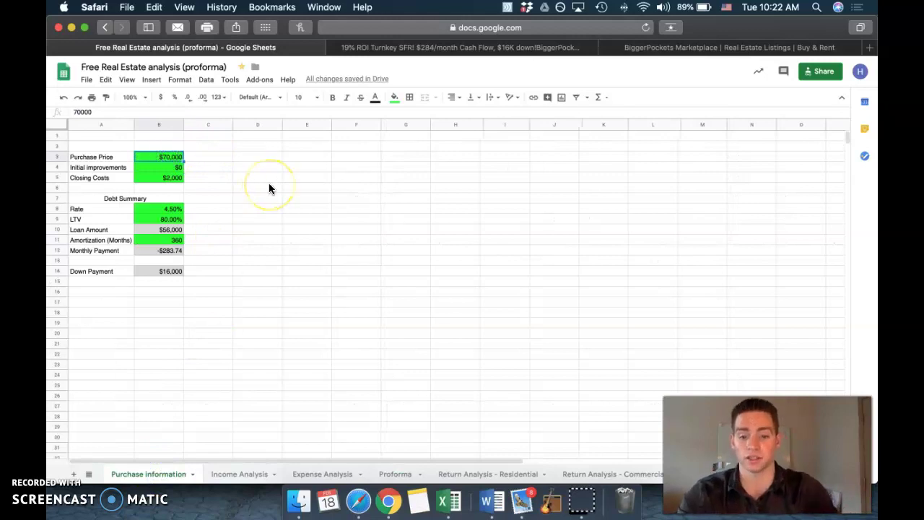
{"action": "type", "text": "60000"}
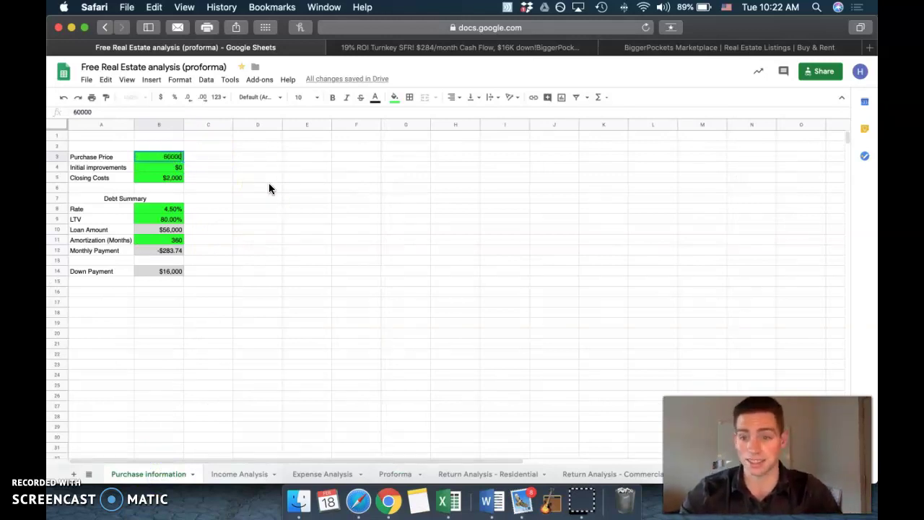
{"action": "key", "text": "Return"}
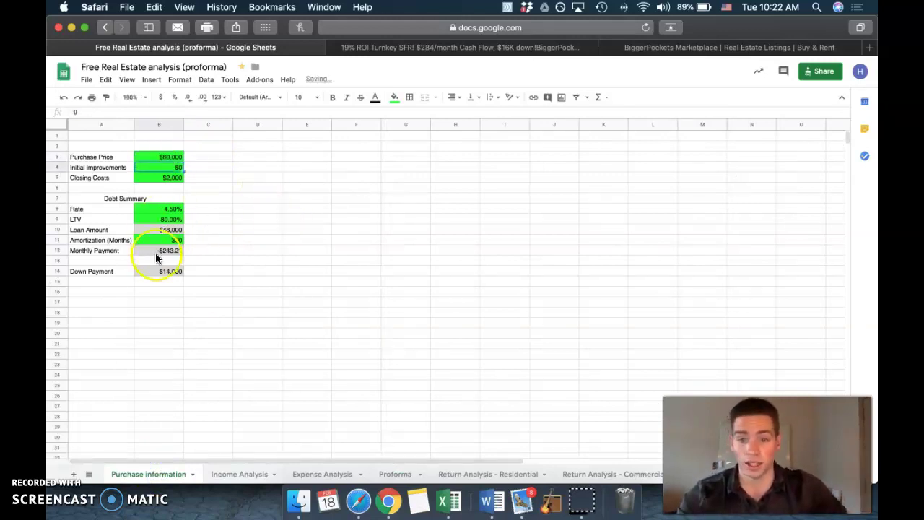
Step: Review the Proforma's Year 1 NOI, reduced debt service and $411.49 cash flow
{"action": "left_click", "coordinate": [400, 474]}
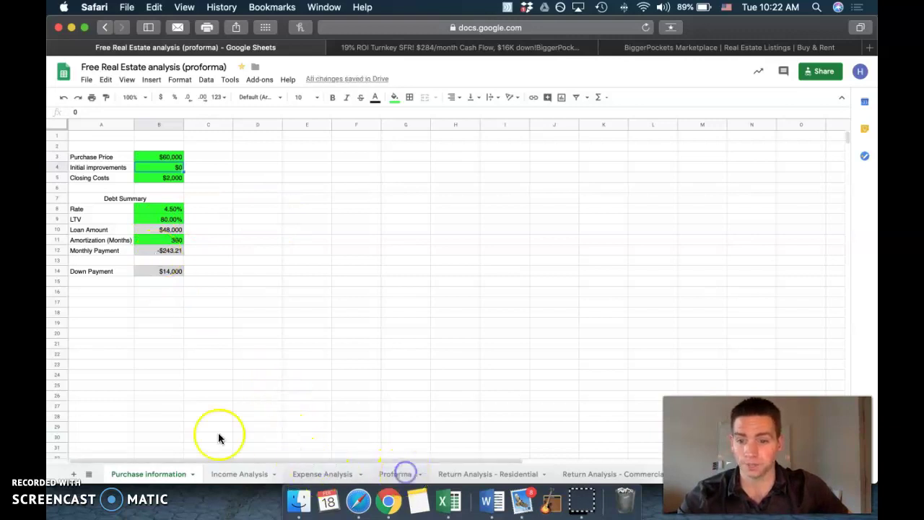
{"action": "left_click", "coordinate": [218, 264]}
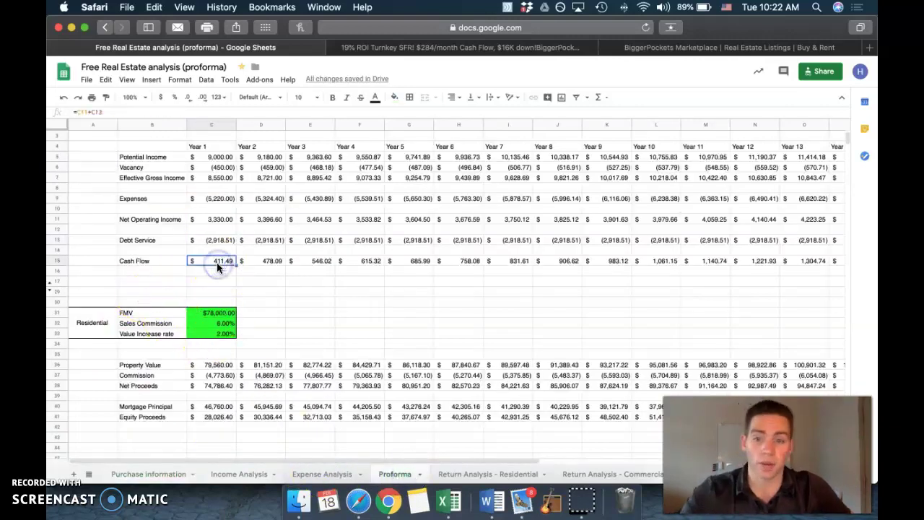
{"action": "left_click", "coordinate": [195, 218]}
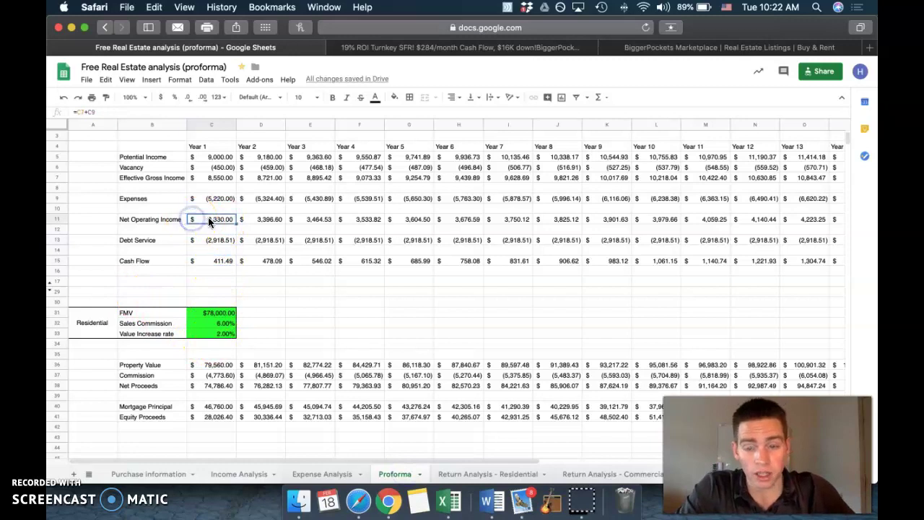
{"action": "left_click", "coordinate": [201, 244]}
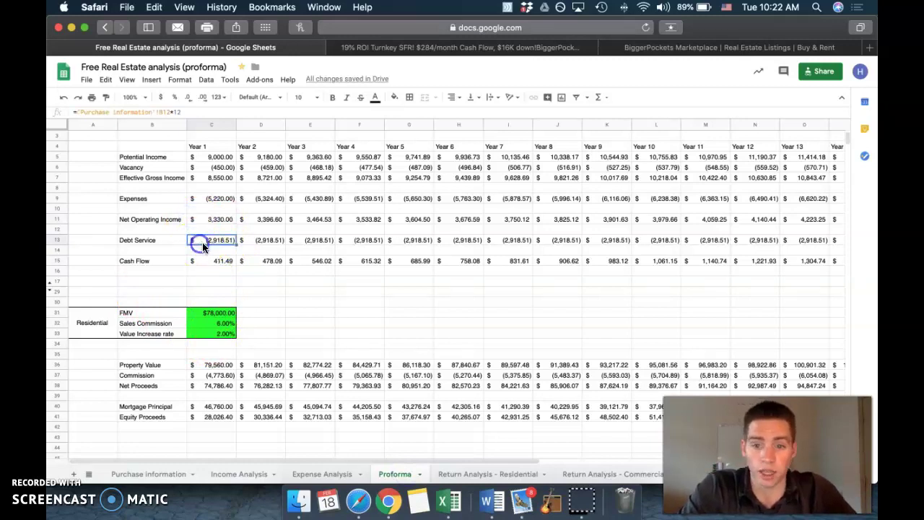
{"action": "left_click", "coordinate": [223, 266]}
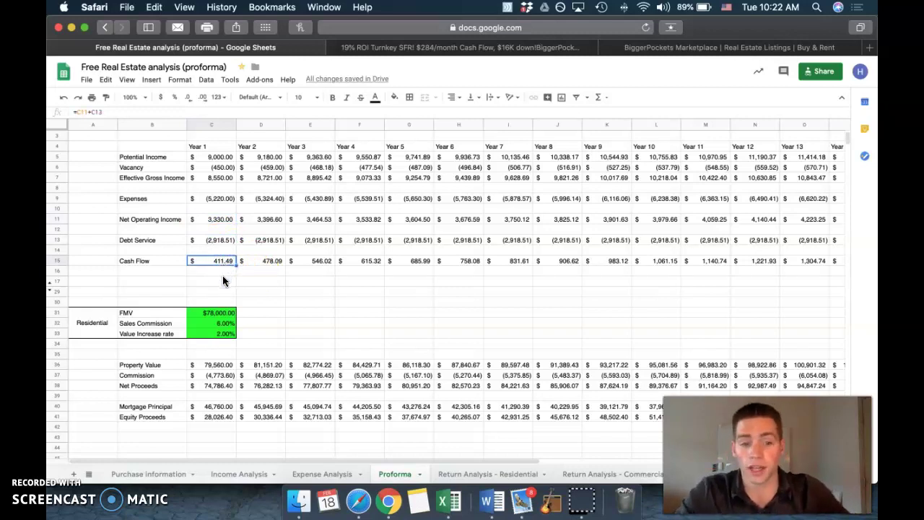
{"action": "left_click", "coordinate": [465, 475]}
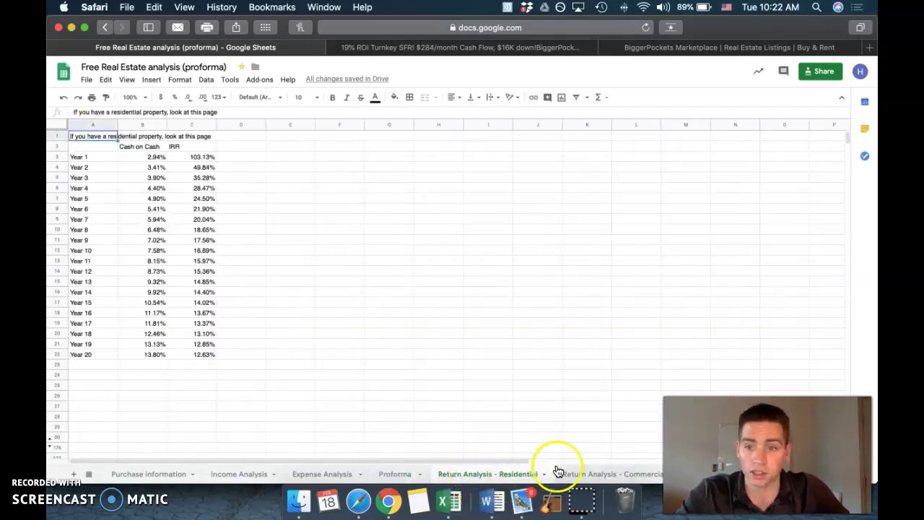
{"action": "left_click", "coordinate": [148, 148]}
{"action": "left_click_drag", "start_coordinate": [148, 148], "coordinate": [154, 353]}
{"action": "left_click", "coordinate": [400, 366]}
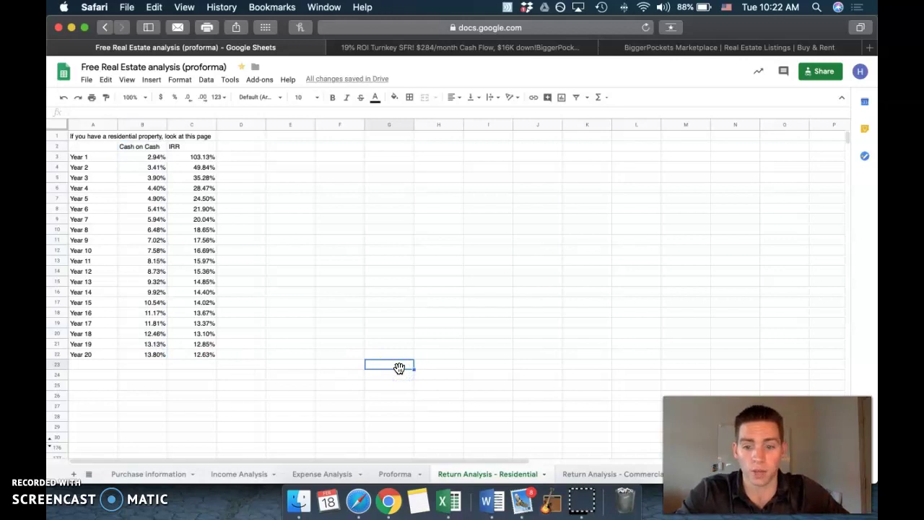
{"action": "left_click", "coordinate": [166, 475]}
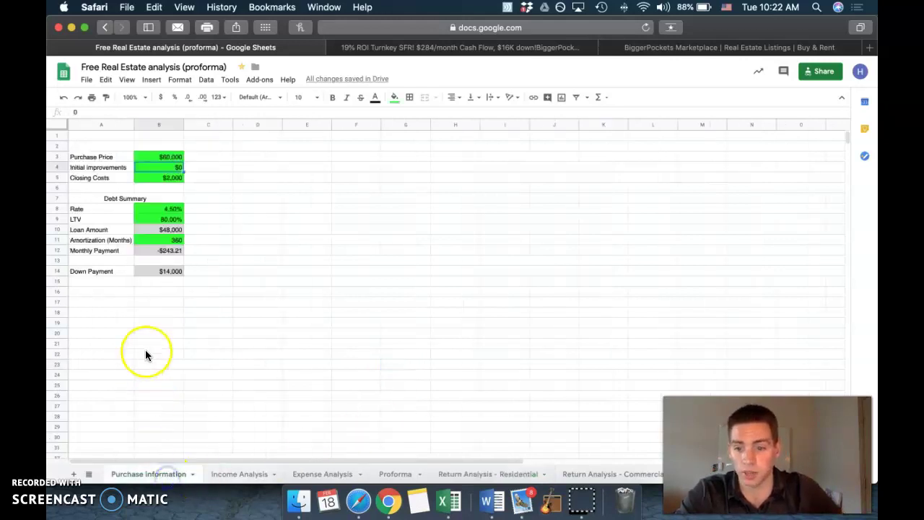
{"action": "left_click", "coordinate": [153, 274]}
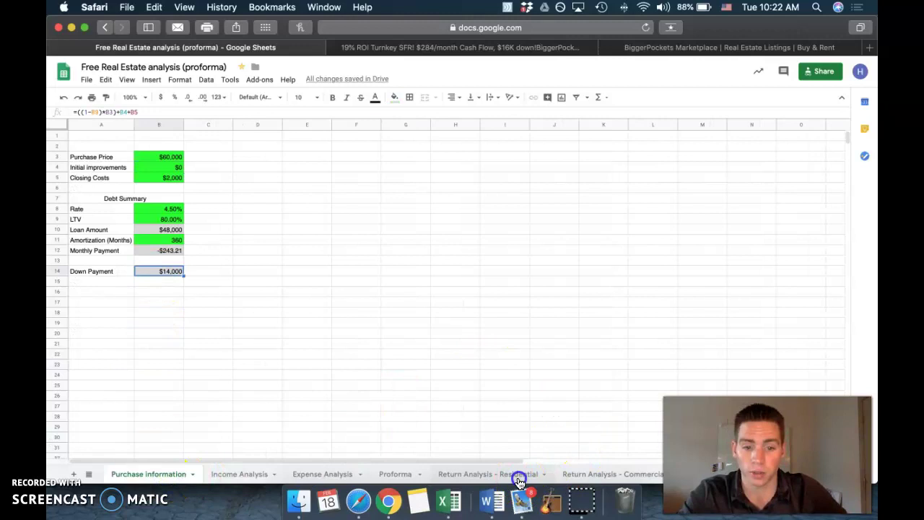
{"action": "left_click", "coordinate": [491, 477]}
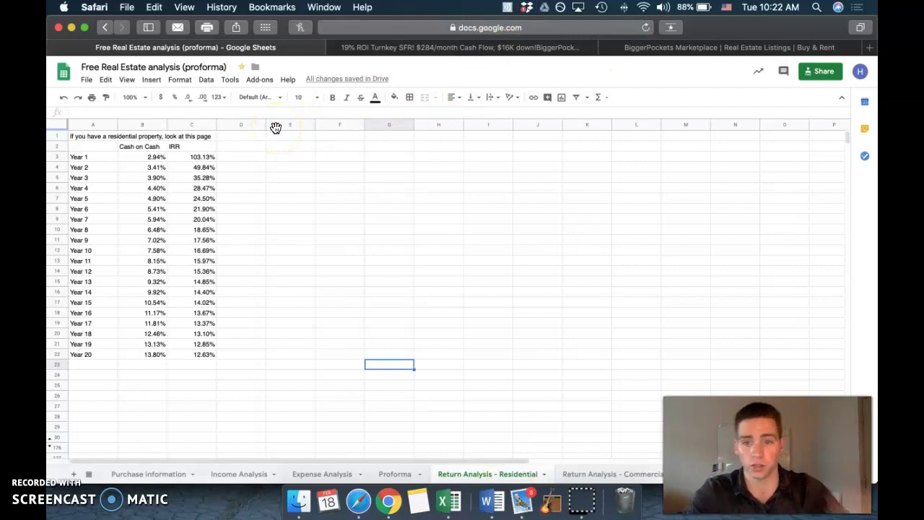
{"action": "left_click", "coordinate": [152, 474]}
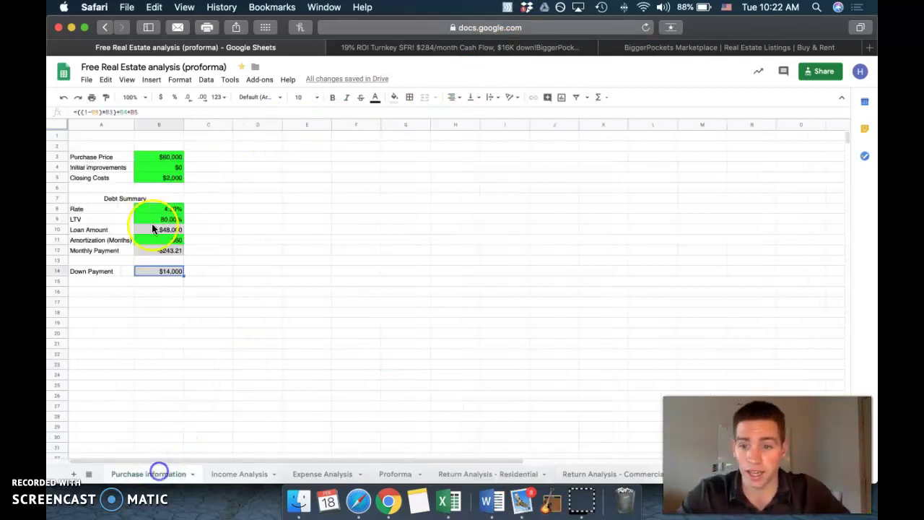
{"action": "left_click", "coordinate": [482, 474]}
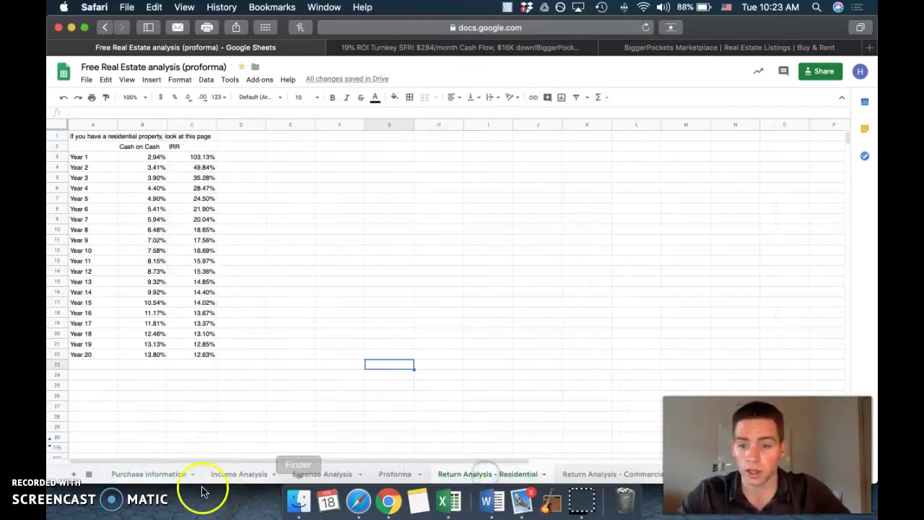
{"action": "left_click", "coordinate": [156, 473]}
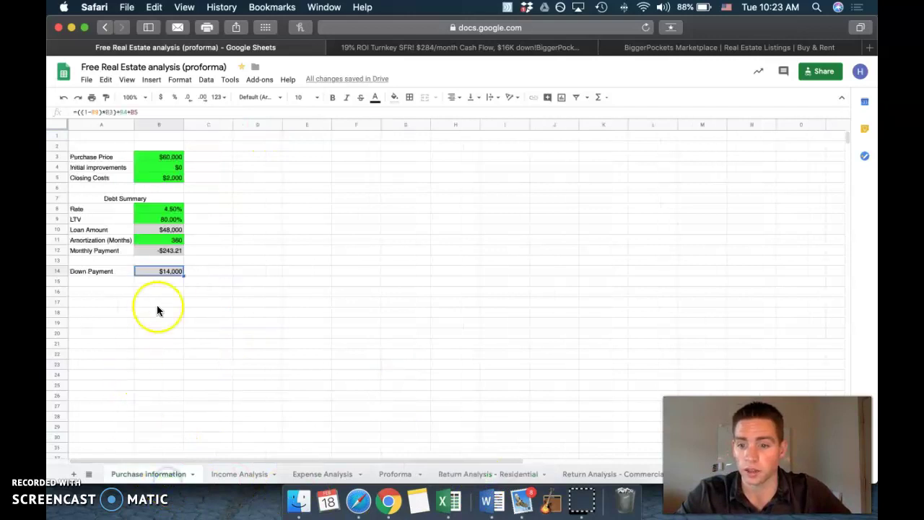
{"action": "left_click", "coordinate": [477, 474]}
{"action": "left_click", "coordinate": [155, 157]}
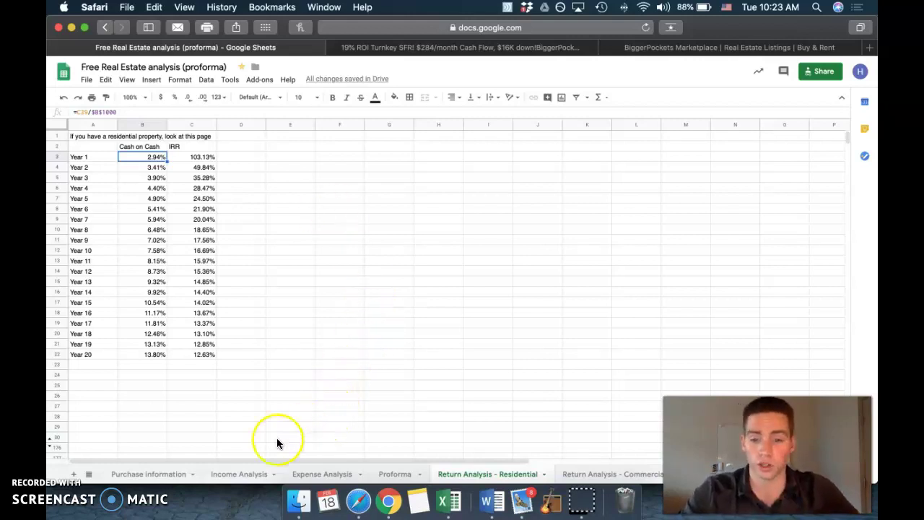
Step: Set the purchase price to $45,000 and check the Return Analysis - Residential sheet
{"action": "left_click", "coordinate": [153, 473]}
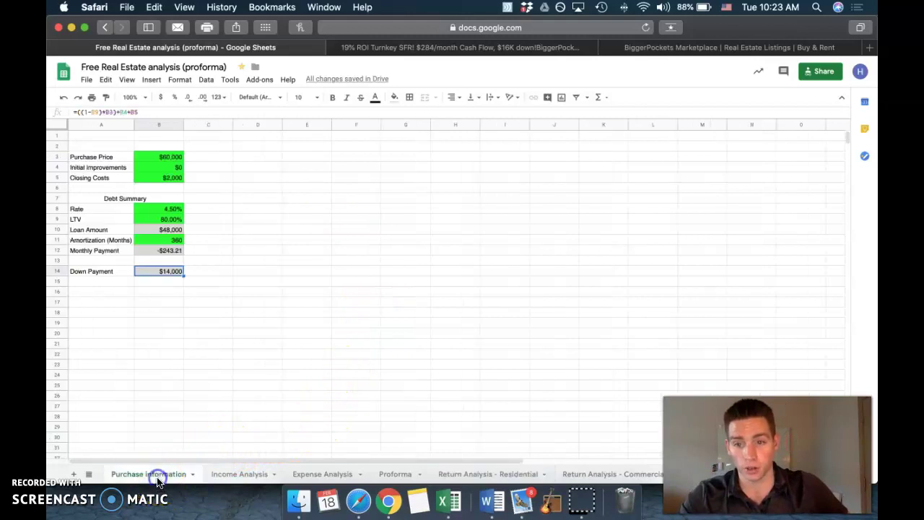
{"action": "left_click", "coordinate": [161, 154]}
{"action": "type", "text": "45,000"}
{"action": "key", "text": "Return"}
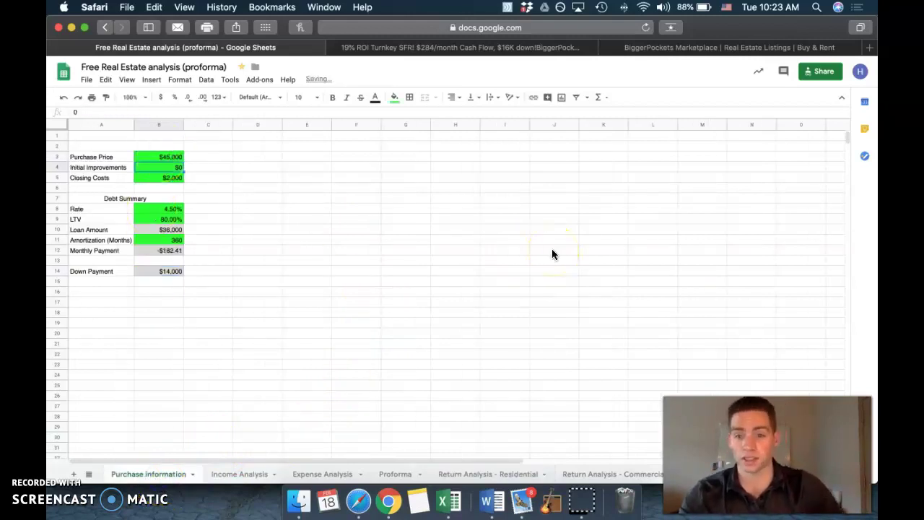
{"action": "left_click", "coordinate": [505, 474]}
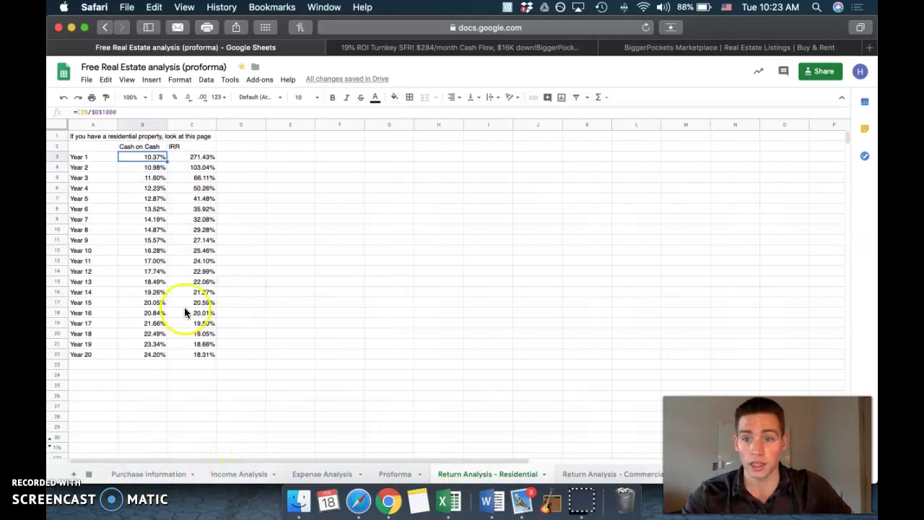
Step: Cut the purchase price to $30,000, check the 23.38% cash-on-cash, then view the listing
{"action": "left_click", "coordinate": [144, 473]}
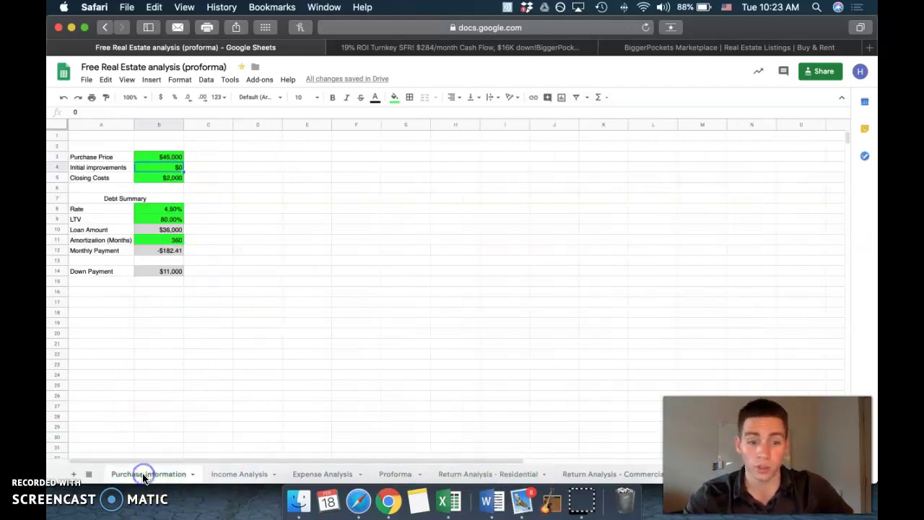
{"action": "left_click", "coordinate": [179, 157]}
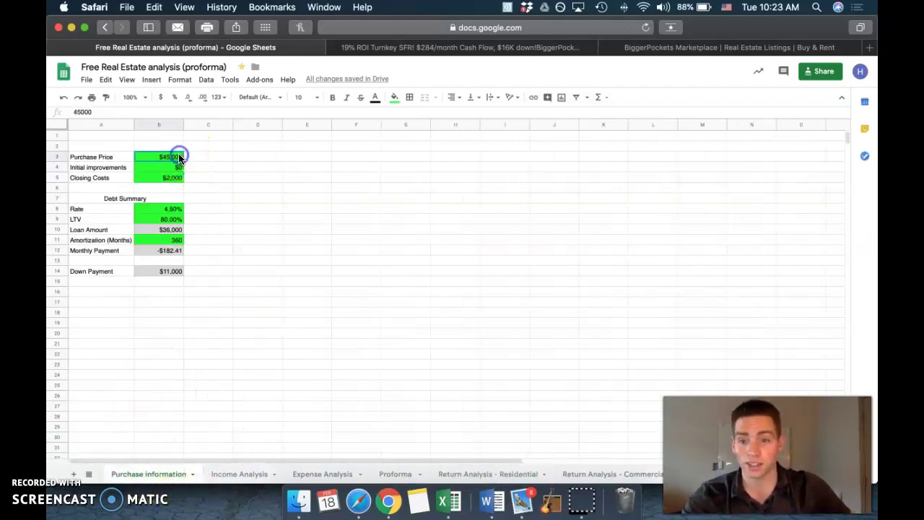
{"action": "type", "text": "30,000"}
{"action": "key", "text": "Return"}
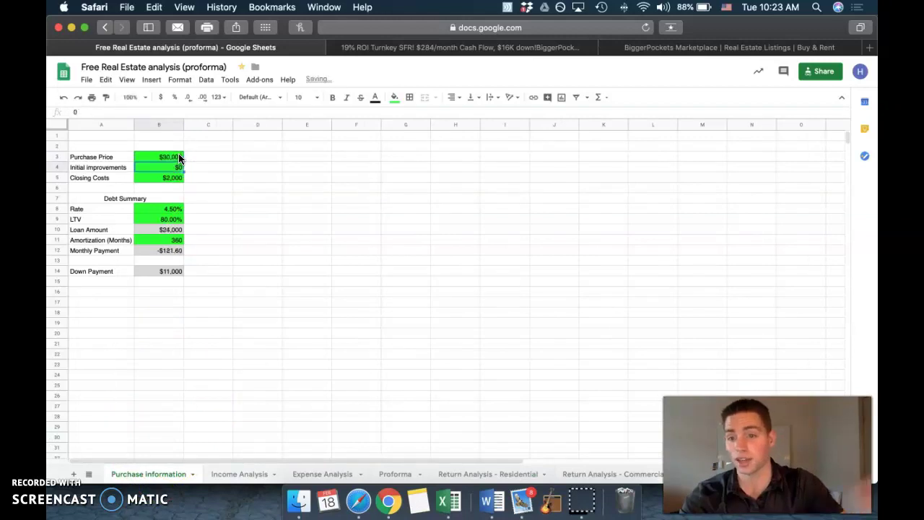
{"action": "left_click", "coordinate": [471, 474]}
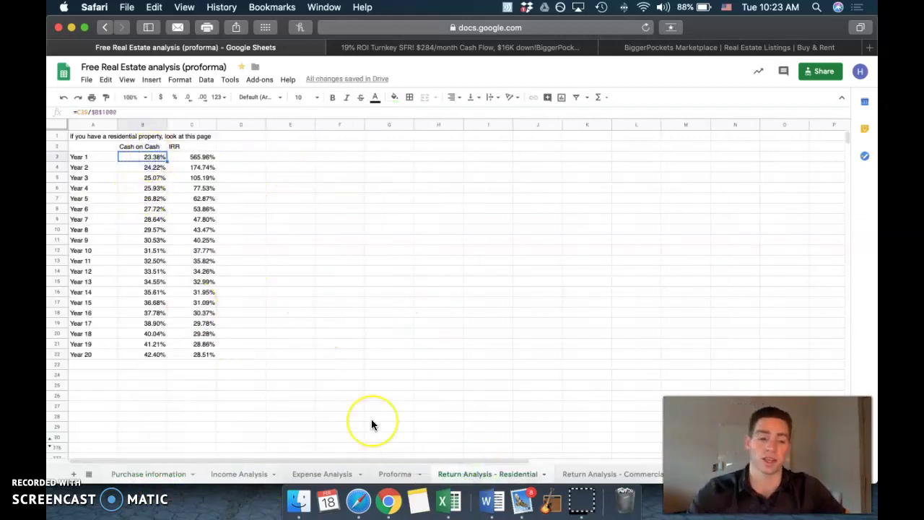
{"action": "left_click", "coordinate": [540, 48]}
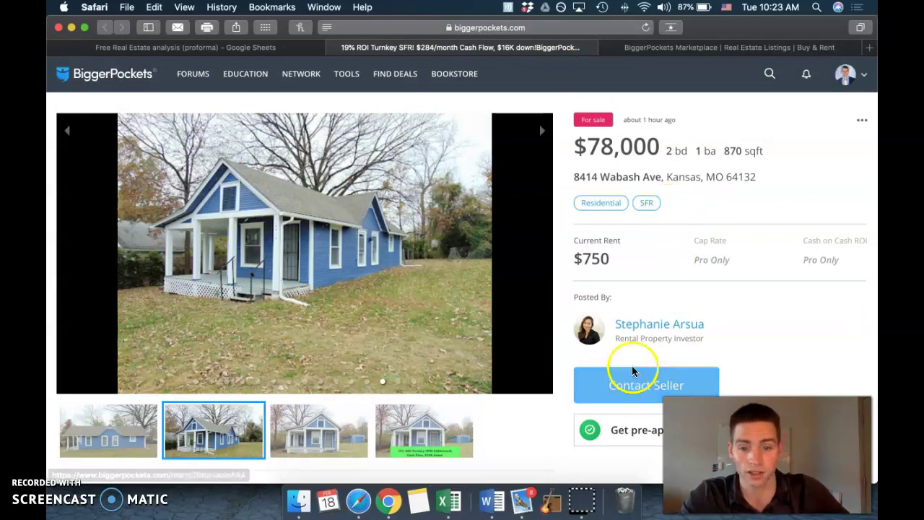
Step: Page through the listing photos to the operating expense spreadsheet image
{"action": "left_click", "coordinate": [324, 449]}
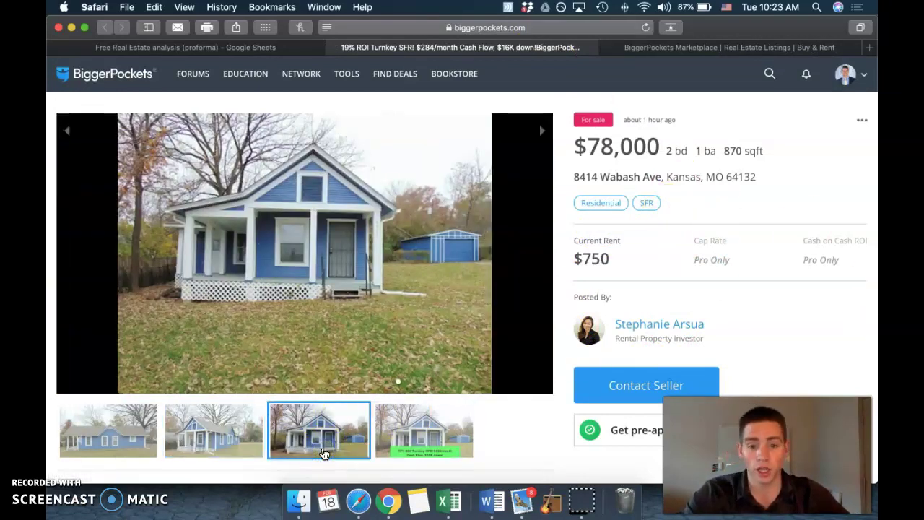
{"action": "left_click", "coordinate": [76, 434]}
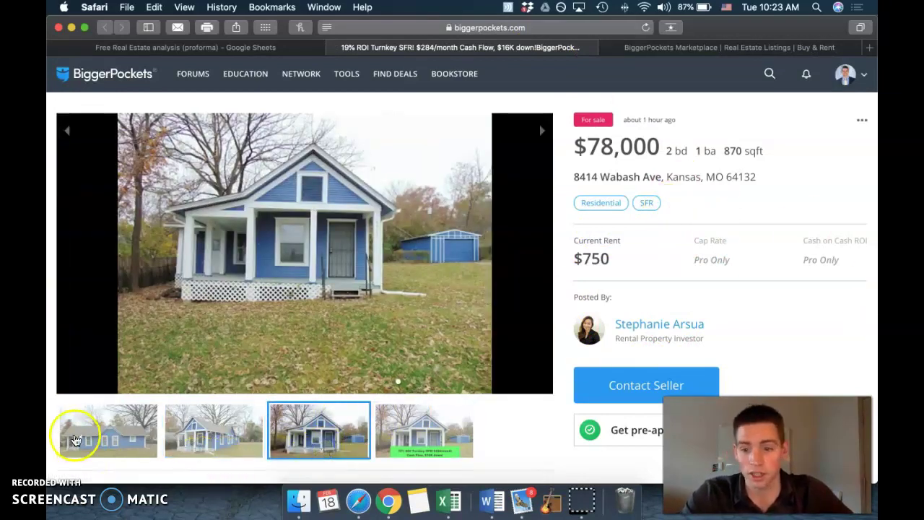
{"action": "left_click", "coordinate": [78, 438]}
{"action": "left_click", "coordinate": [78, 438]}
{"action": "left_click", "coordinate": [78, 437]}
{"action": "left_click", "coordinate": [78, 437]}
{"action": "left_click", "coordinate": [78, 437]}
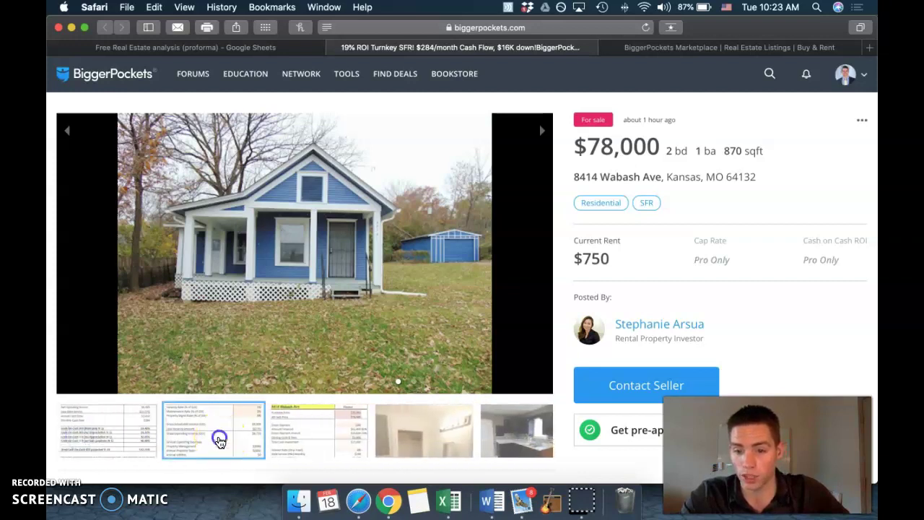
{"action": "left_click", "coordinate": [216, 437]}
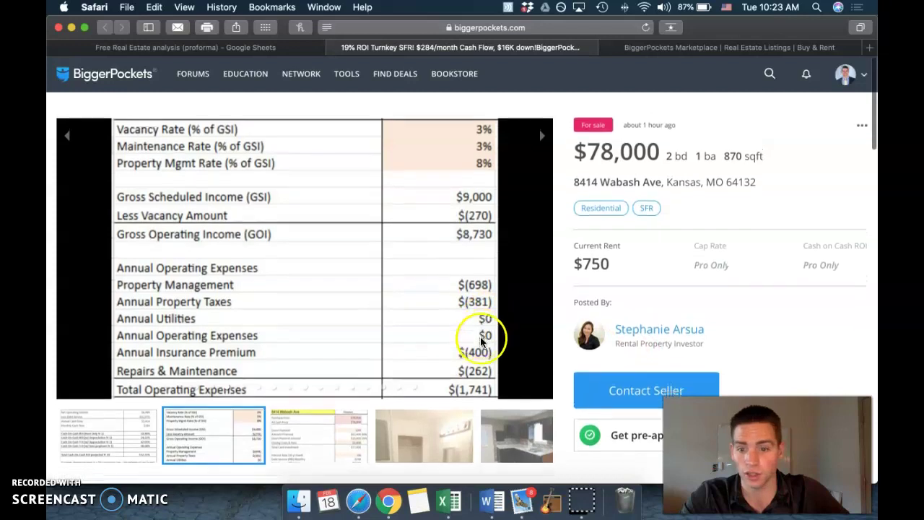
Step: Highlight the $284 monthly cash flow figure in the listing title
{"action": "scroll", "coordinate": [477, 331], "scroll_direction": "down", "scroll_amount": 5}
{"action": "left_click_drag", "start_coordinate": [57, 353], "coordinate": [114, 354]}
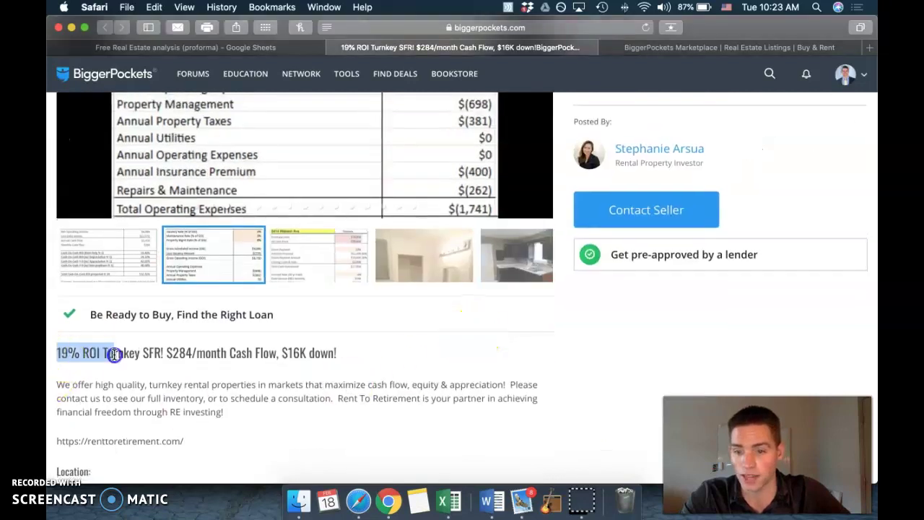
{"action": "left_click_drag", "start_coordinate": [172, 353], "coordinate": [194, 354]}
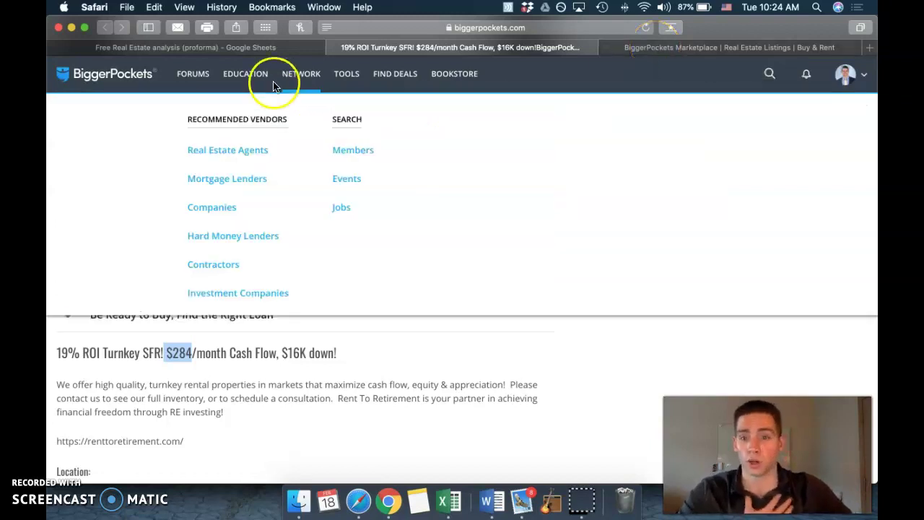
Step: Restore the purchase price in B3 to the $78,000 asking price
{"action": "left_click", "coordinate": [265, 48]}
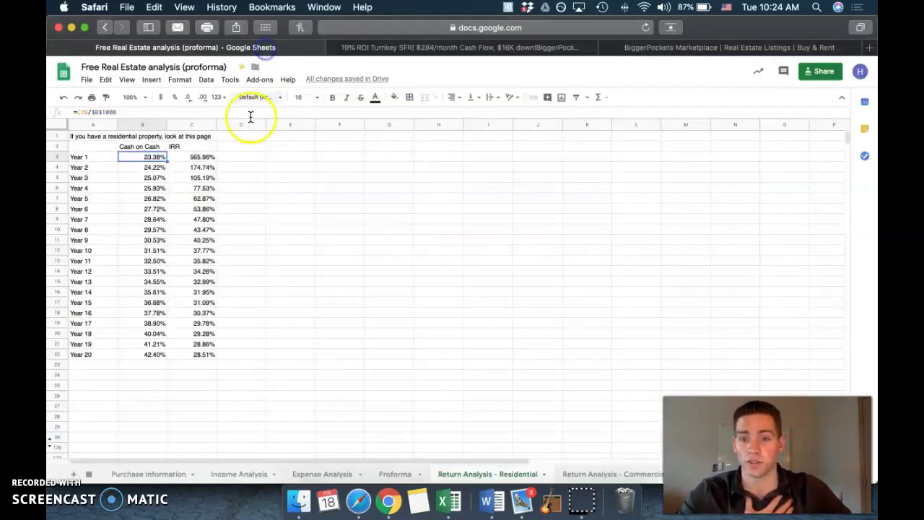
{"action": "left_click", "coordinate": [148, 474]}
{"action": "left_click", "coordinate": [166, 156]}
{"action": "type", "text": "78000"}
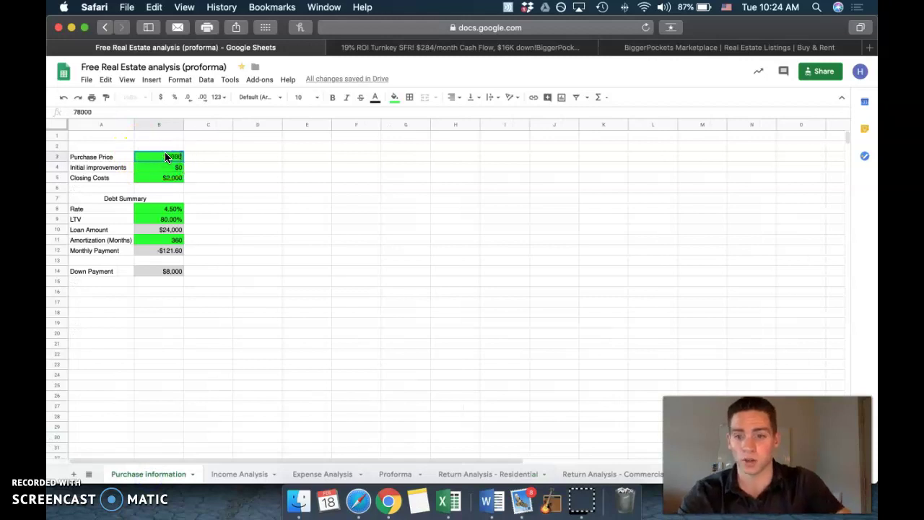
{"action": "key", "text": "Return"}
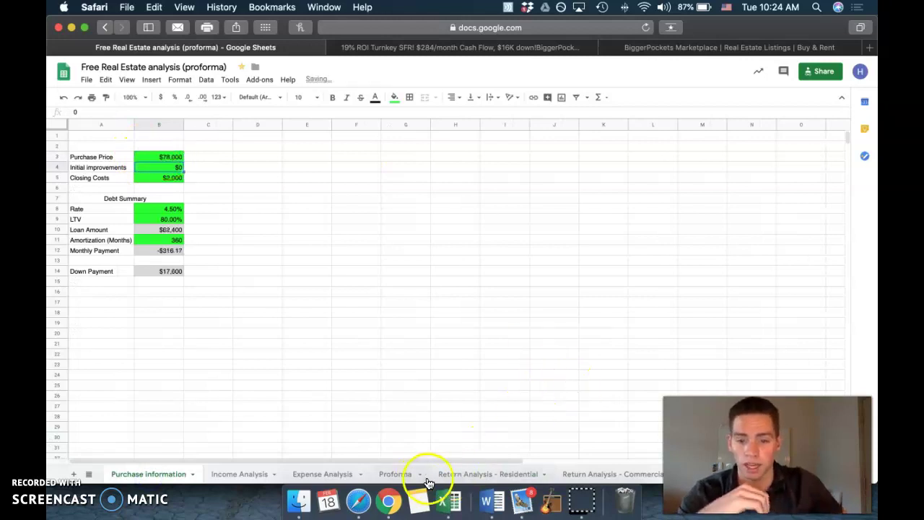
Step: Add the listing's annual cash flow =284*12 (3408) below the Proforma's Year 1 cash flow
{"action": "left_click", "coordinate": [395, 473]}
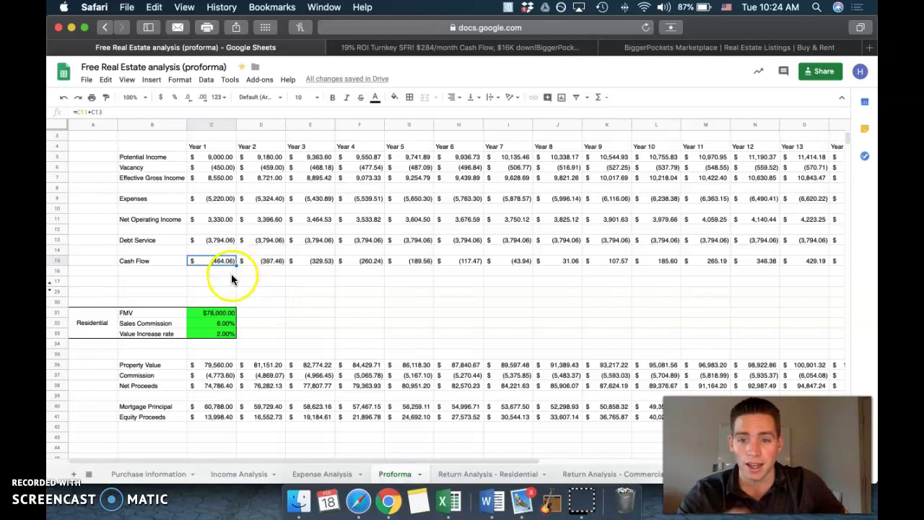
{"action": "left_click", "coordinate": [462, 47]}
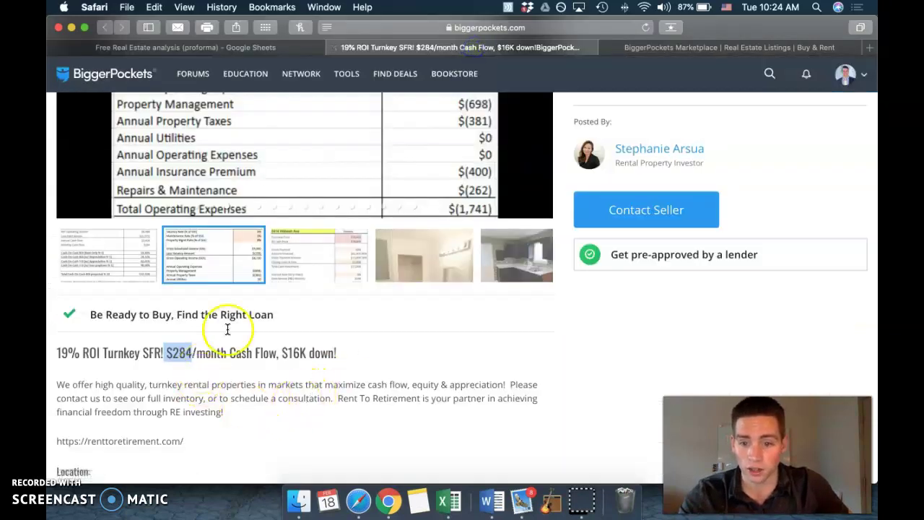
{"action": "left_click", "coordinate": [295, 47]}
{"action": "left_click", "coordinate": [218, 259]}
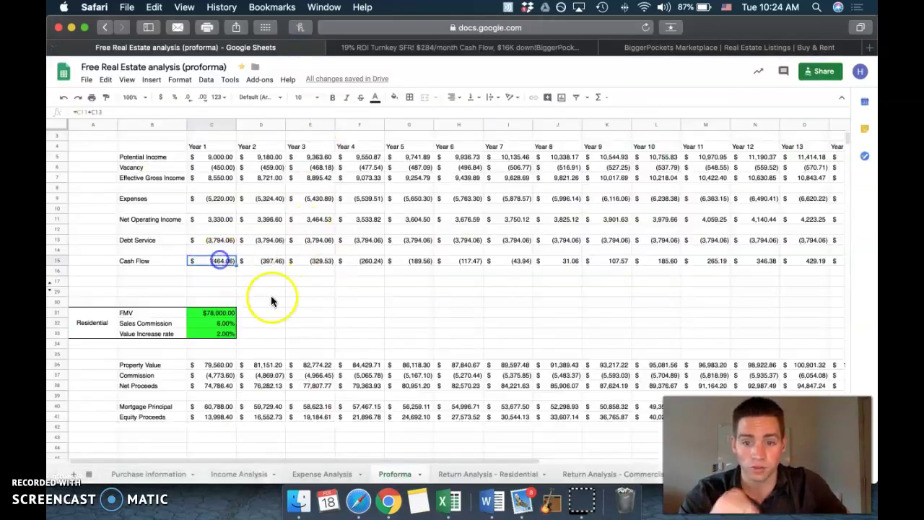
{"action": "left_click", "coordinate": [222, 281]}
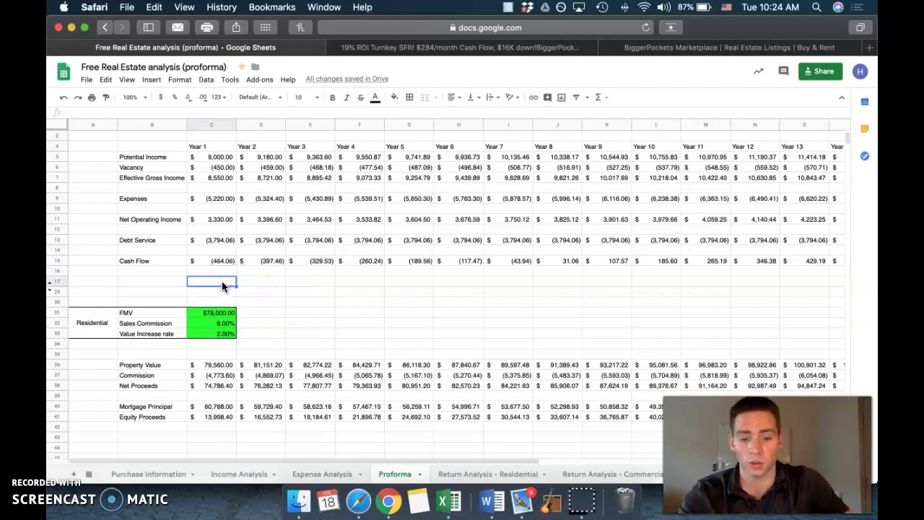
{"action": "type", "text": "3408"}
{"action": "key", "text": "Return"}
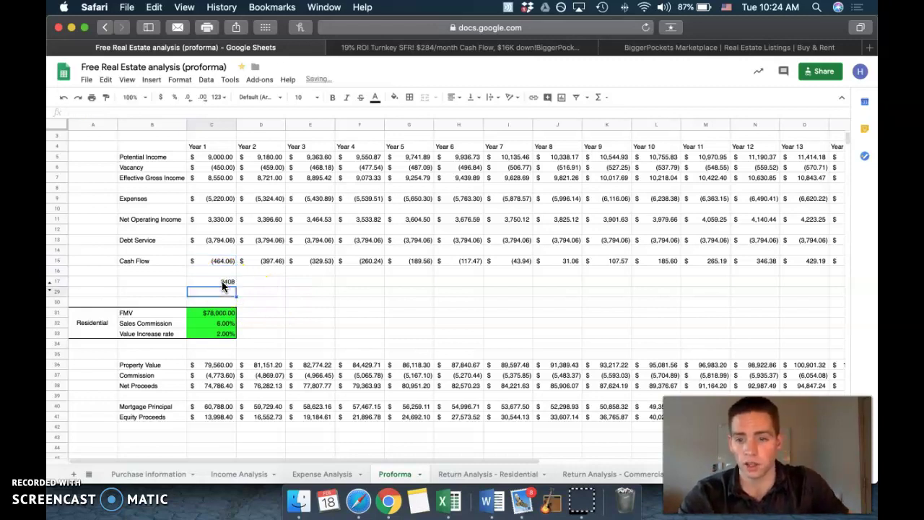
{"action": "left_click", "coordinate": [221, 282]}
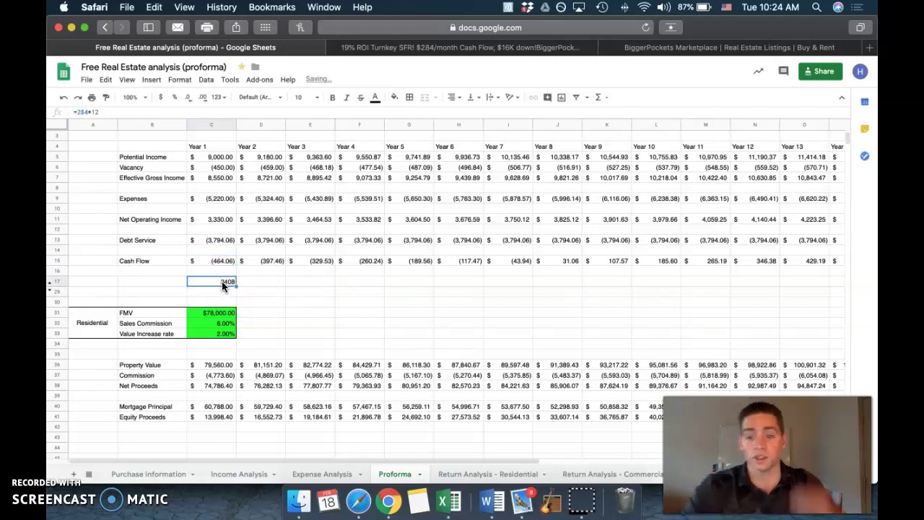